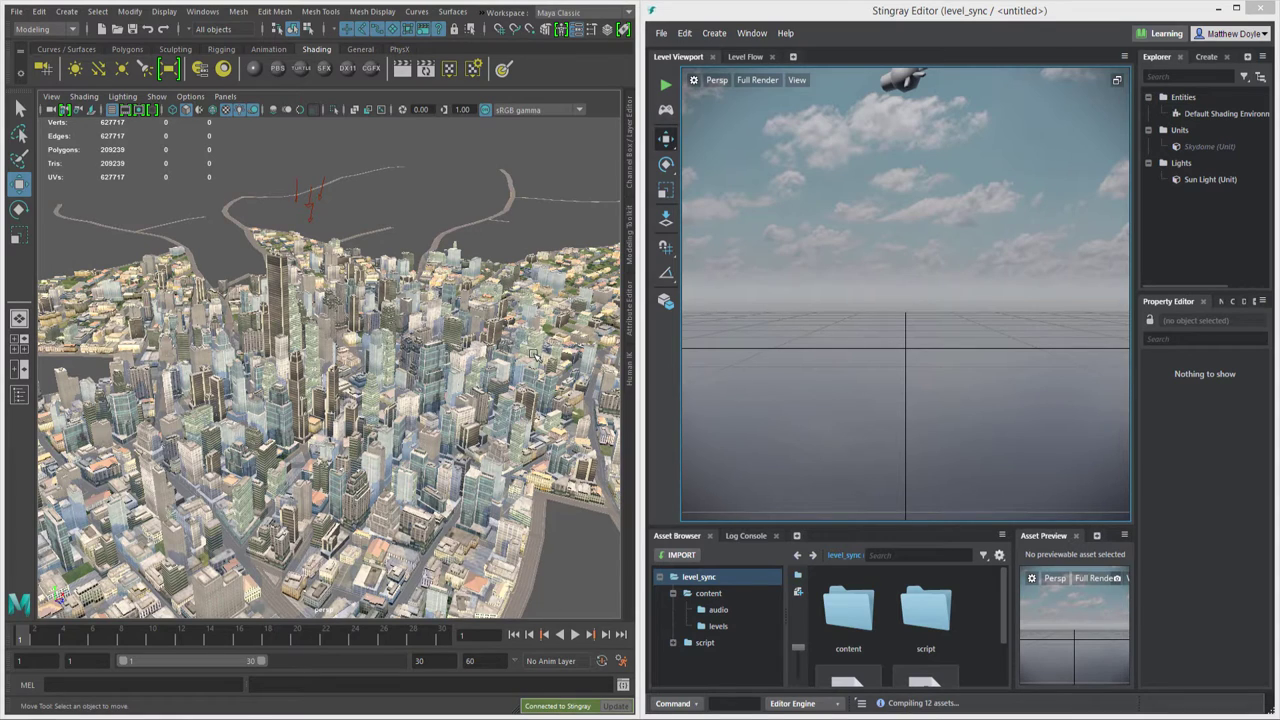
Step: Send the entire city scene from Maya LT to Stingray using Send to Stingray > All
{"action": "left_click", "coordinate": [15, 12]}
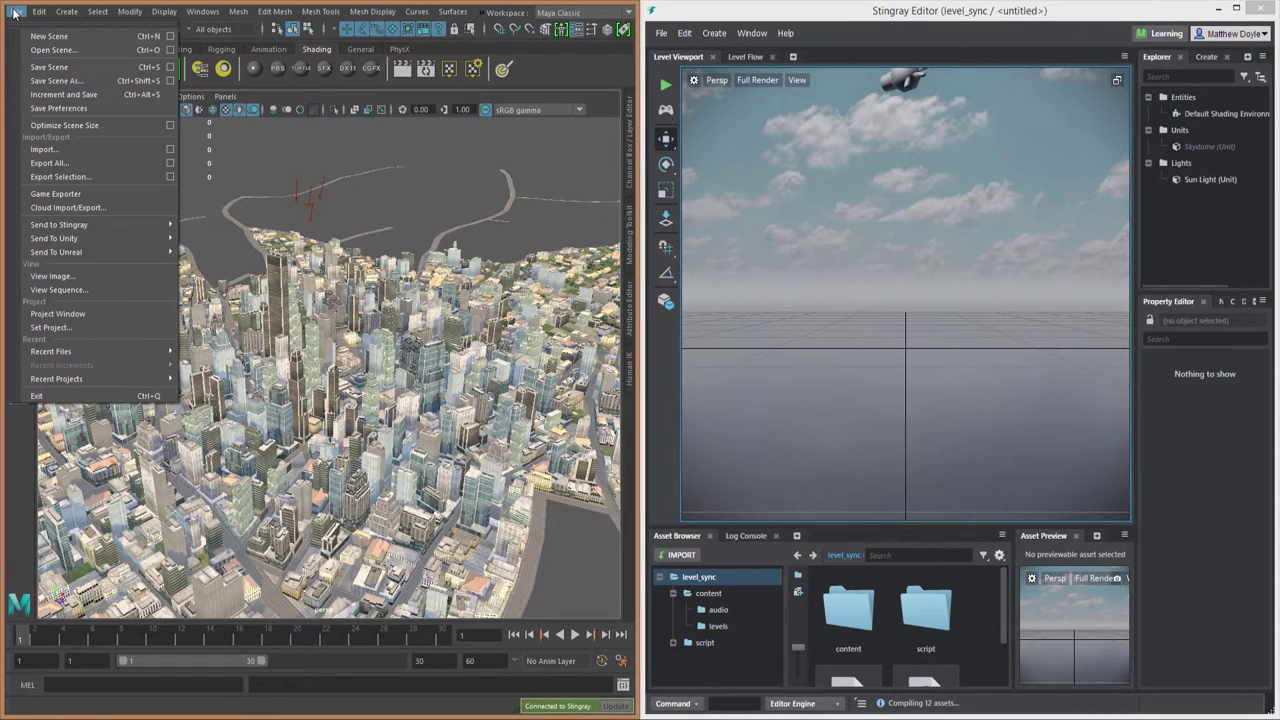
{"action": "mouse_move", "coordinate": [66, 225]}
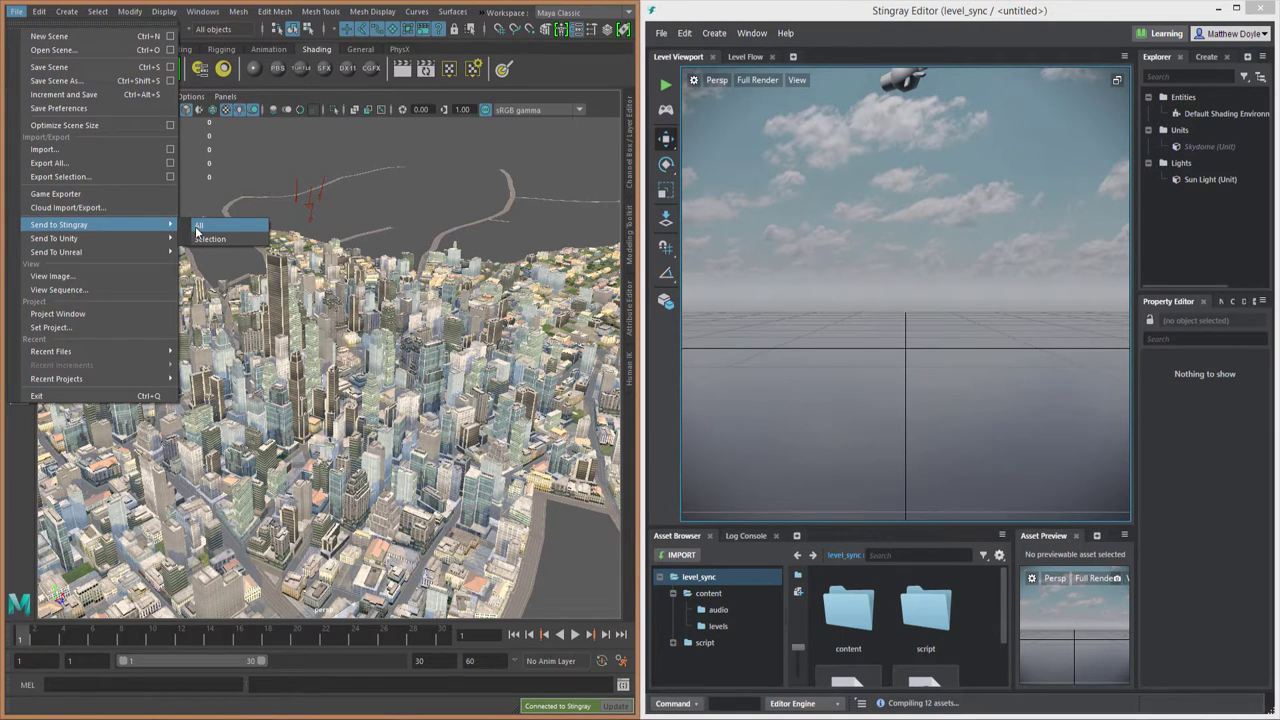
{"action": "left_click", "coordinate": [199, 227]}
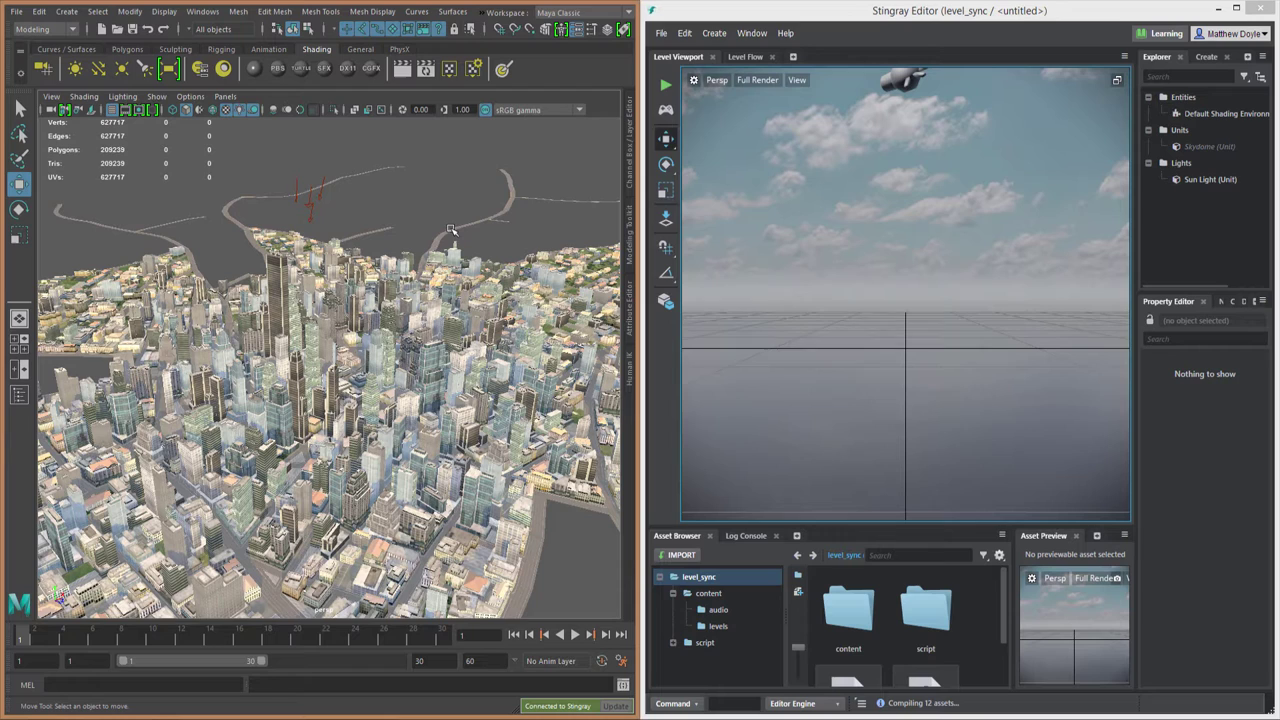
Step: Show the Stingray submenu with Live Camera Tracking, Send All/Selected and Set Engine Resource
{"action": "left_click", "coordinate": [480, 14]}
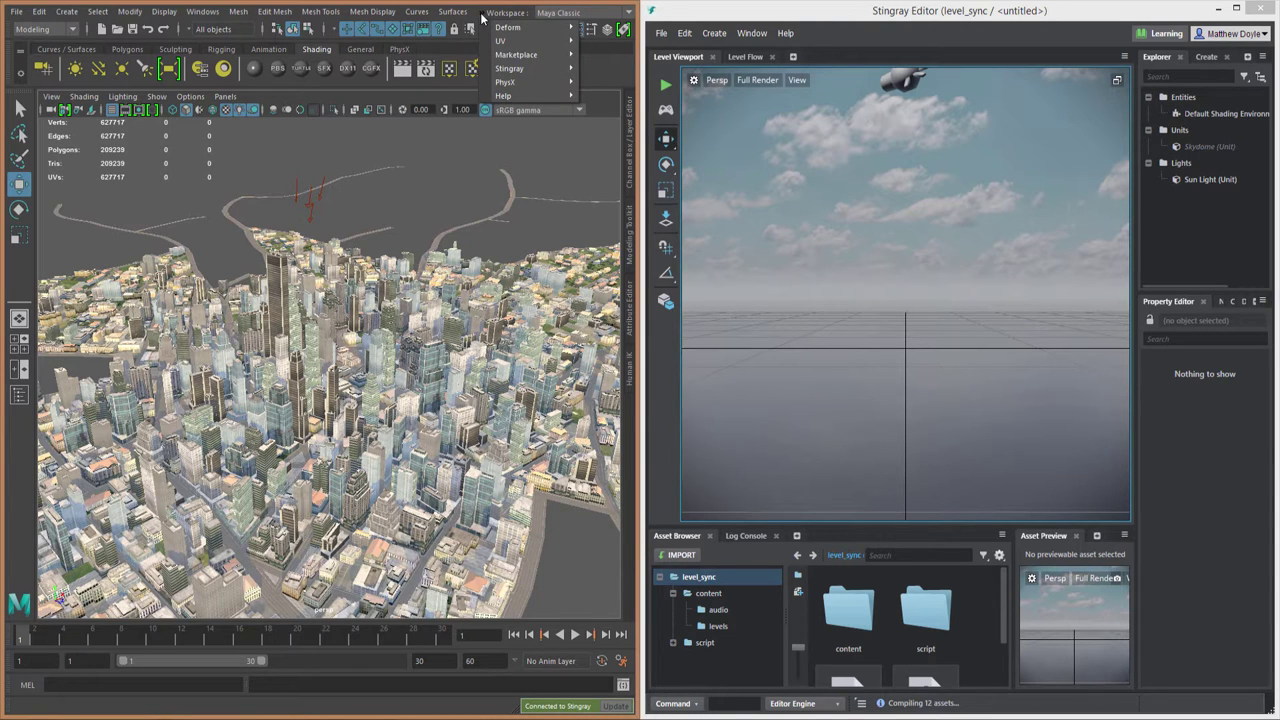
{"action": "mouse_move", "coordinate": [500, 71]}
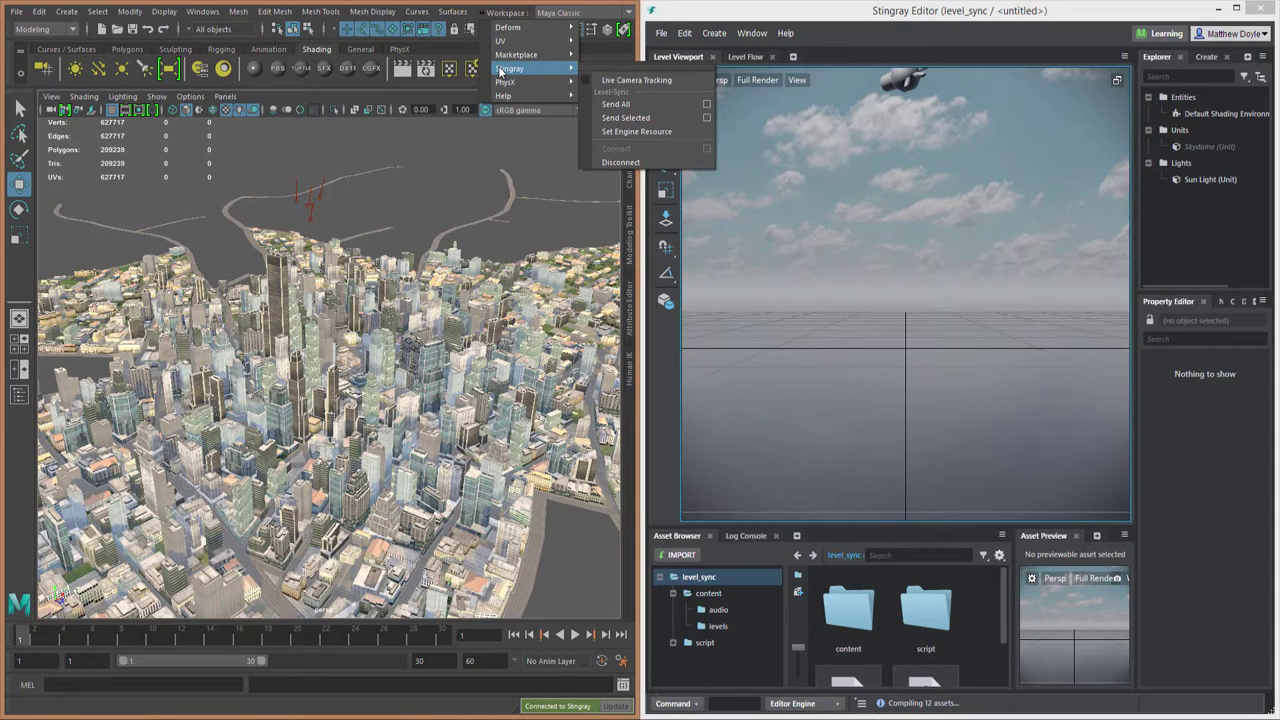
Step: Turn on Live Camera Tracking and orbit the city view so Stingray's camera follows
{"action": "left_click", "coordinate": [632, 84]}
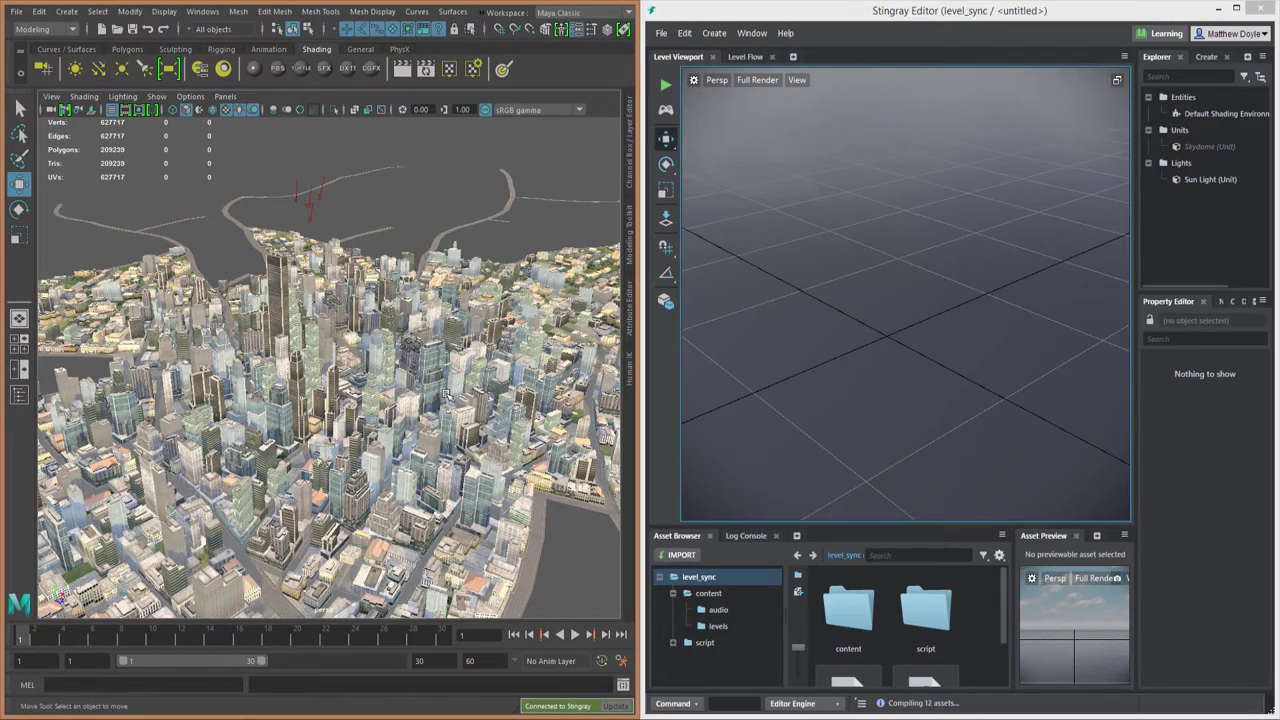
{"action": "left_click_drag", "start_coordinate": [445, 394], "coordinate": [410, 367], "text": "alt"}
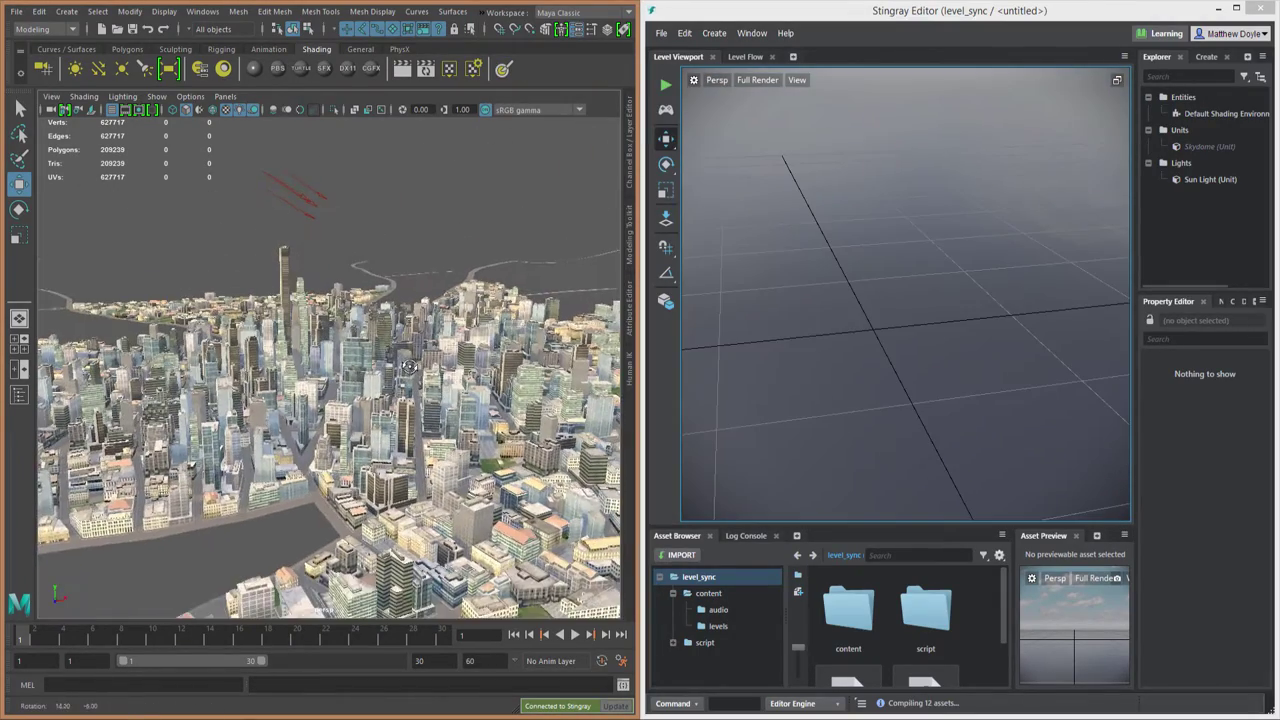
{"action": "left_click_drag", "start_coordinate": [293, 371], "coordinate": [452, 390], "text": "alt"}
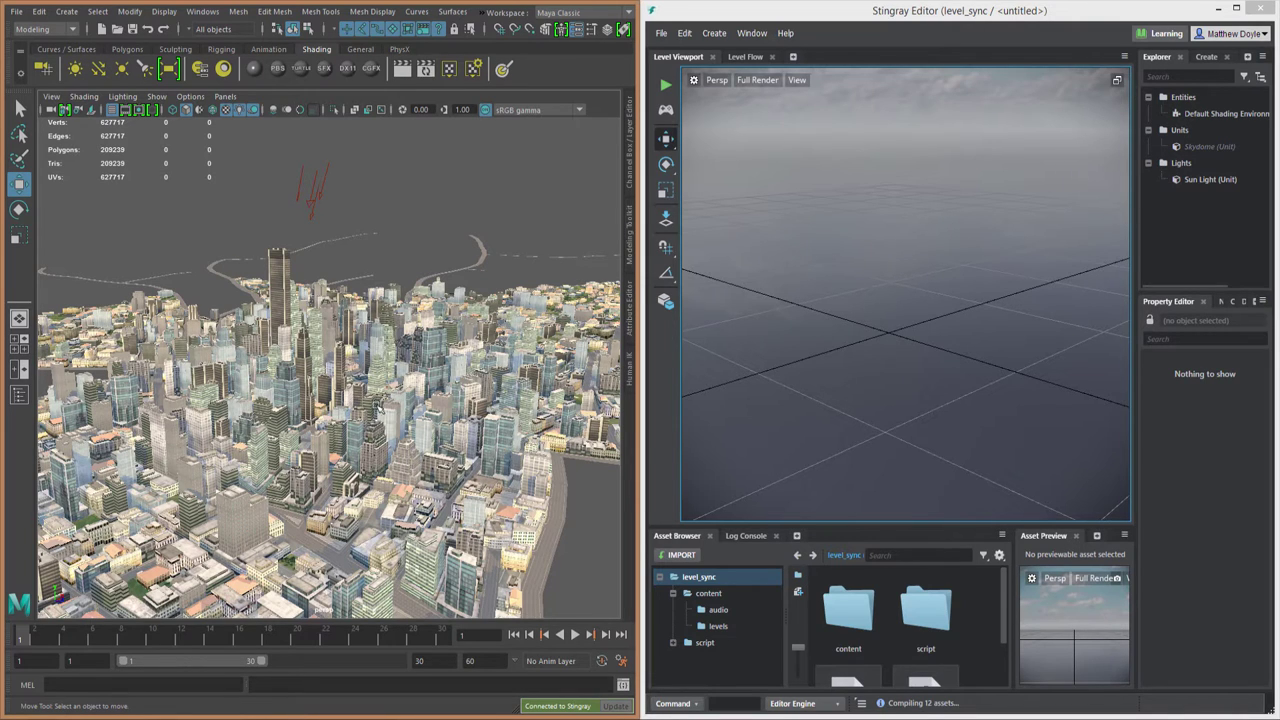
Step: Select the scattered tower facade buildings and bring up the Stingray sync options
{"action": "left_click", "coordinate": [338, 413]}
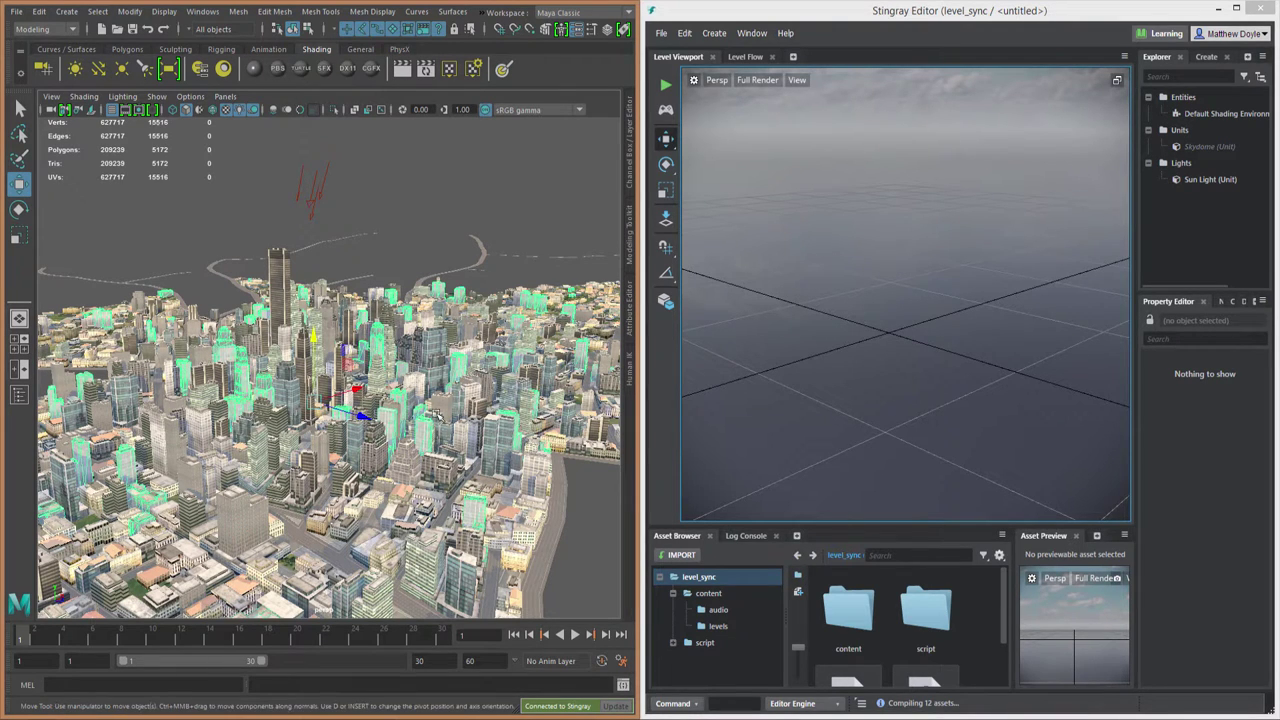
{"action": "left_click", "coordinate": [499, 443]}
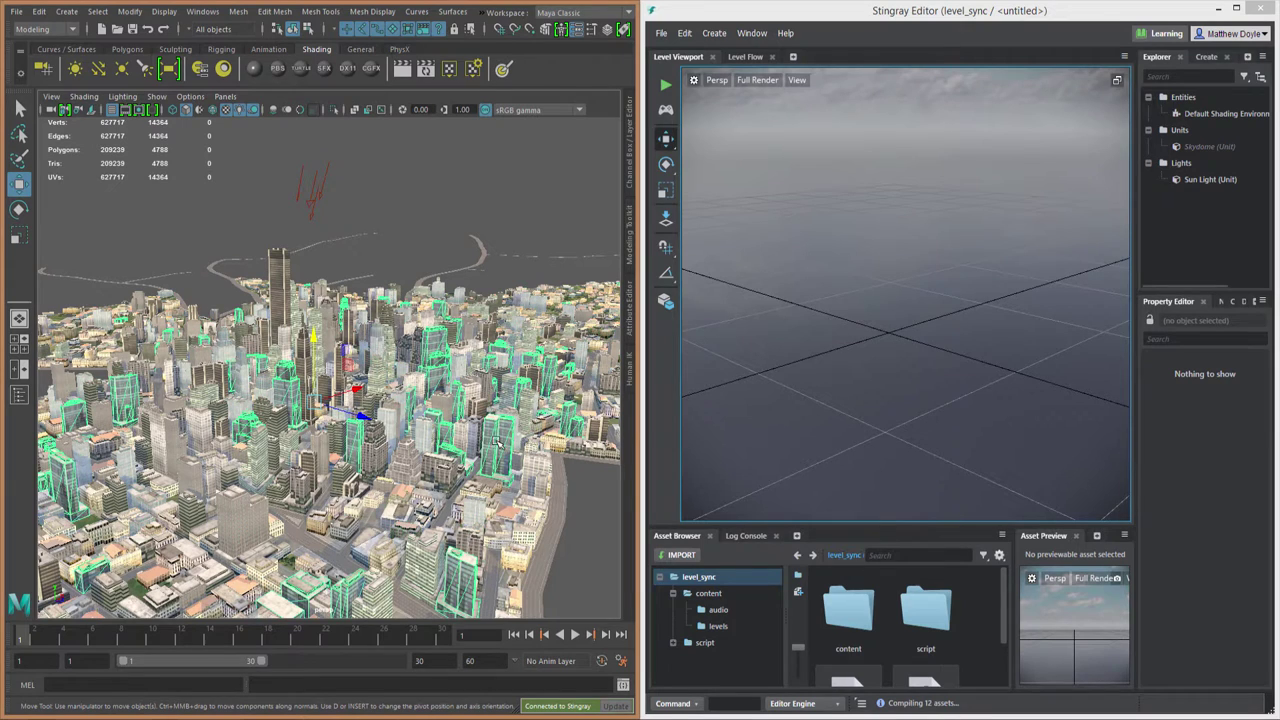
{"action": "left_click", "coordinate": [555, 470]}
{"action": "left_click", "coordinate": [413, 360]}
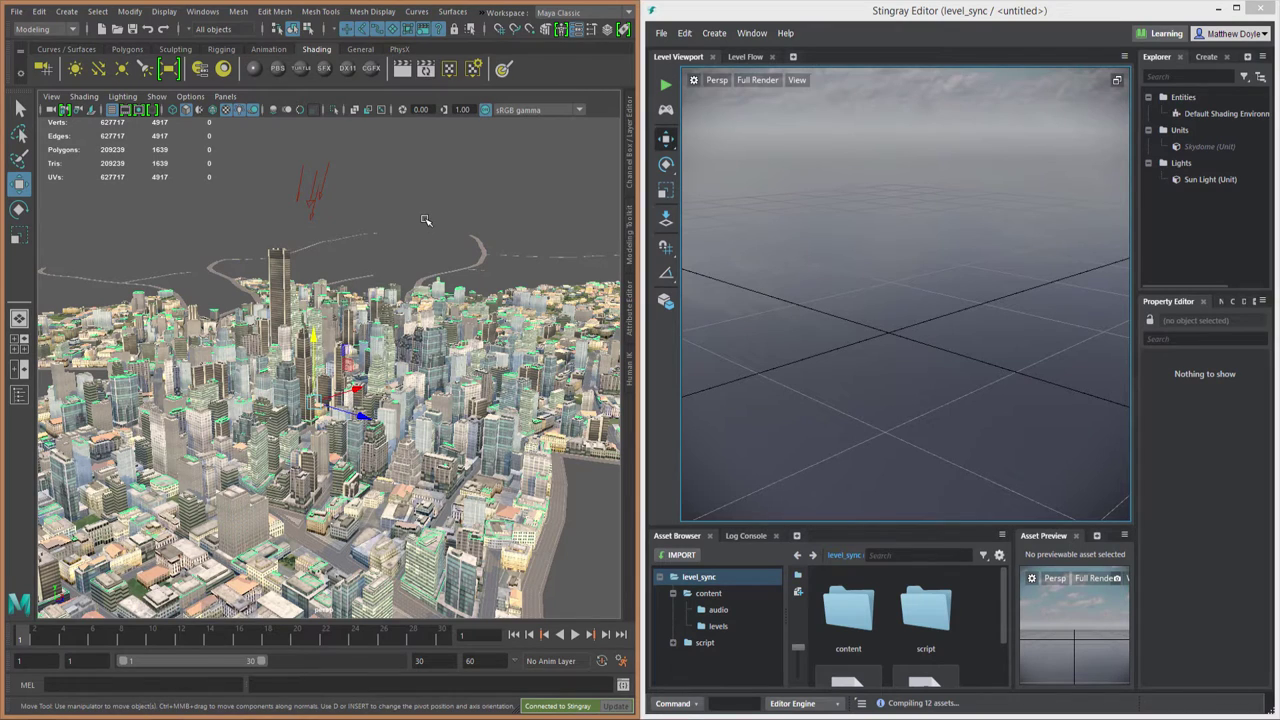
{"action": "left_click", "coordinate": [425, 220]}
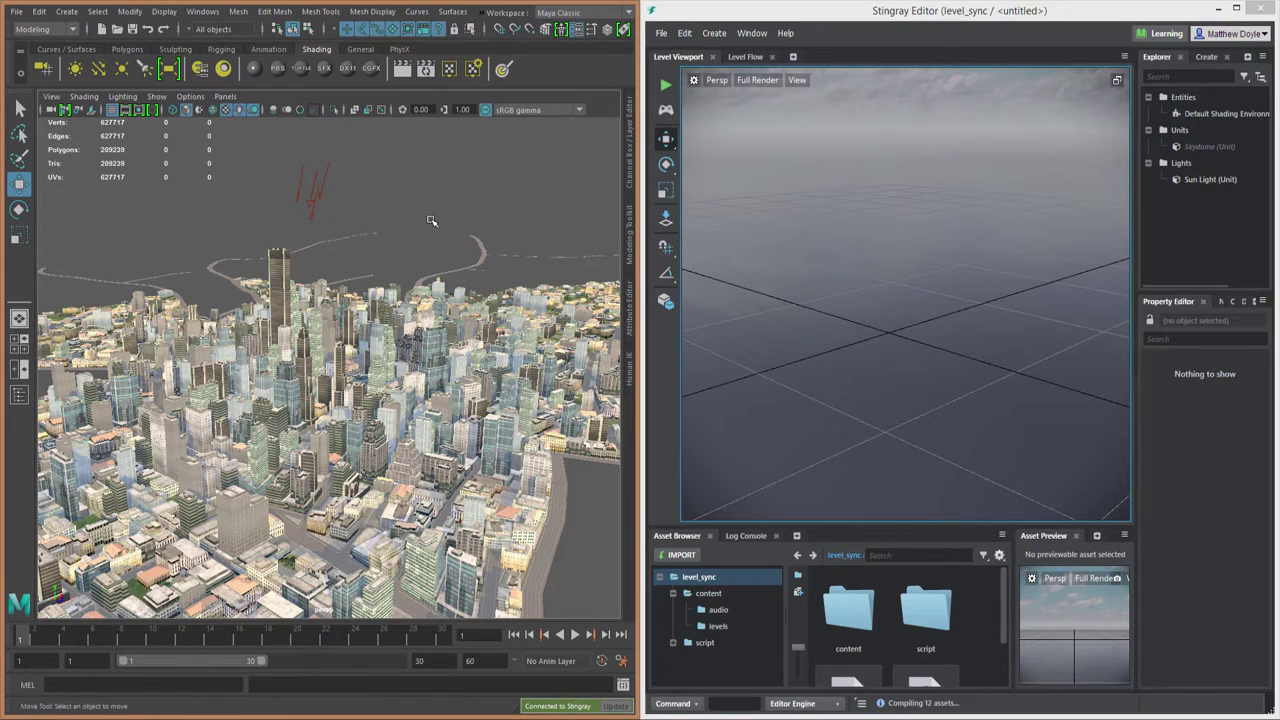
{"action": "left_click", "coordinate": [280, 275]}
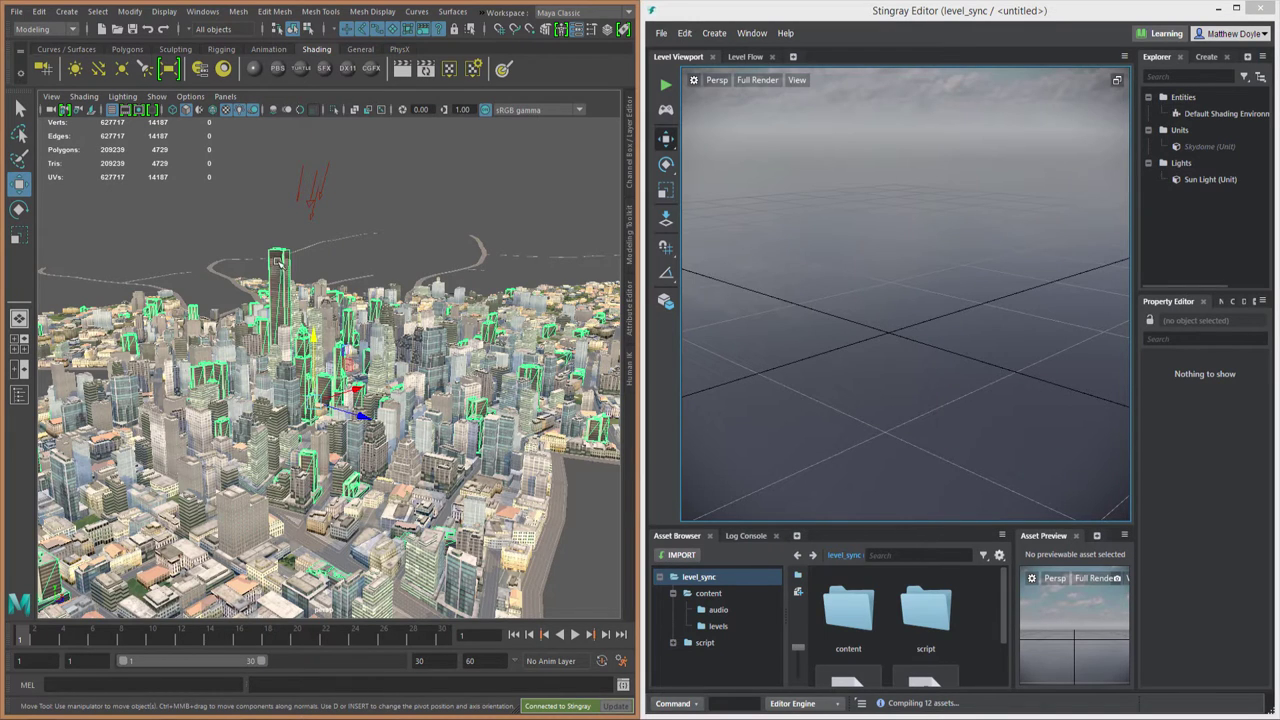
{"action": "left_click", "coordinate": [480, 12]}
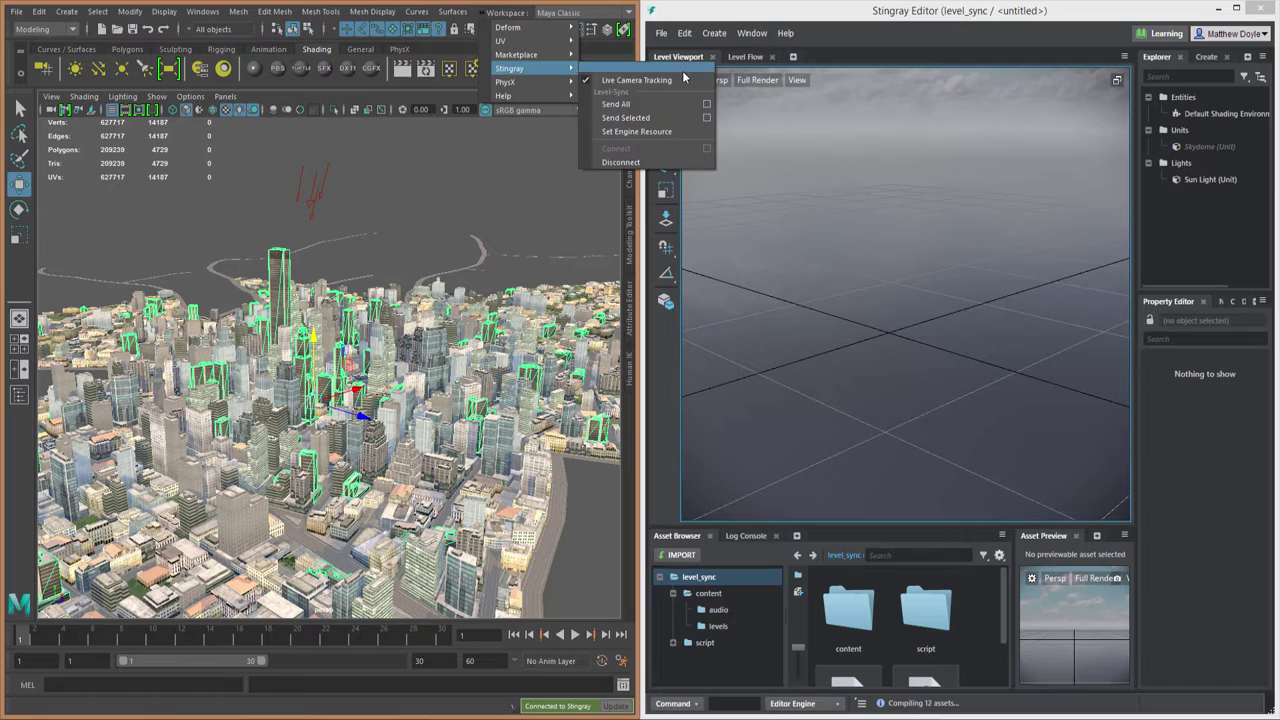
Step: In Set Engine Resource, replace the level0 target folder with content/models/level1
{"action": "left_click", "coordinate": [645, 132]}
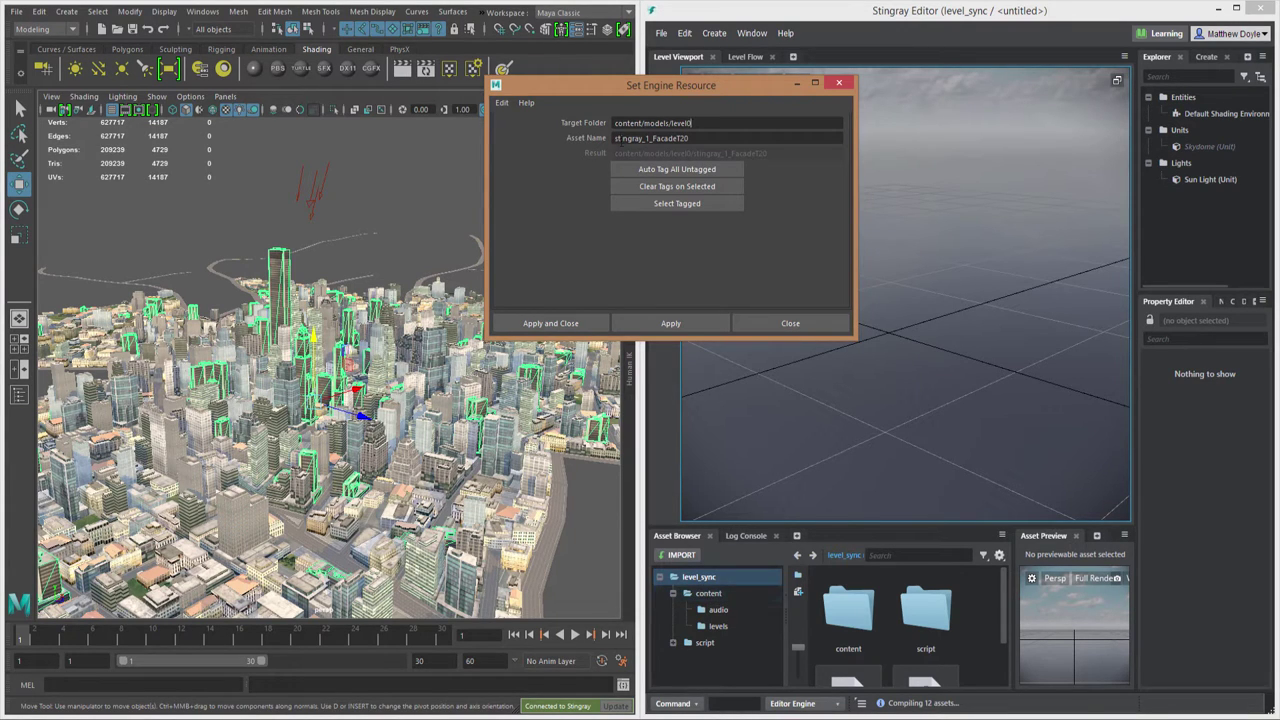
{"action": "left_click_drag", "start_coordinate": [692, 122], "coordinate": [643, 123]}
{"action": "key", "text": "BackSpace"}
{"action": "key", "text": "BackSpace"}
{"action": "key", "text": "BackSpace"}
{"action": "key", "text": "BackSpace"}
{"action": "key", "text": "BackSpace"}
{"action": "key", "text": "BackSpace"}
{"action": "key", "text": "BackSpace"}
{"action": "key", "text": "BackSpace"}
{"action": "key", "text": "BackSpace"}
{"action": "type", "text": "content/models/level1"}
{"action": "left_click_drag", "start_coordinate": [692, 139], "coordinate": [606, 148]}
Step: Reselect the tower facades and apply engine resource content/models/level1/stingray_1_FacadeT20
{"action": "left_click", "coordinate": [669, 204]}
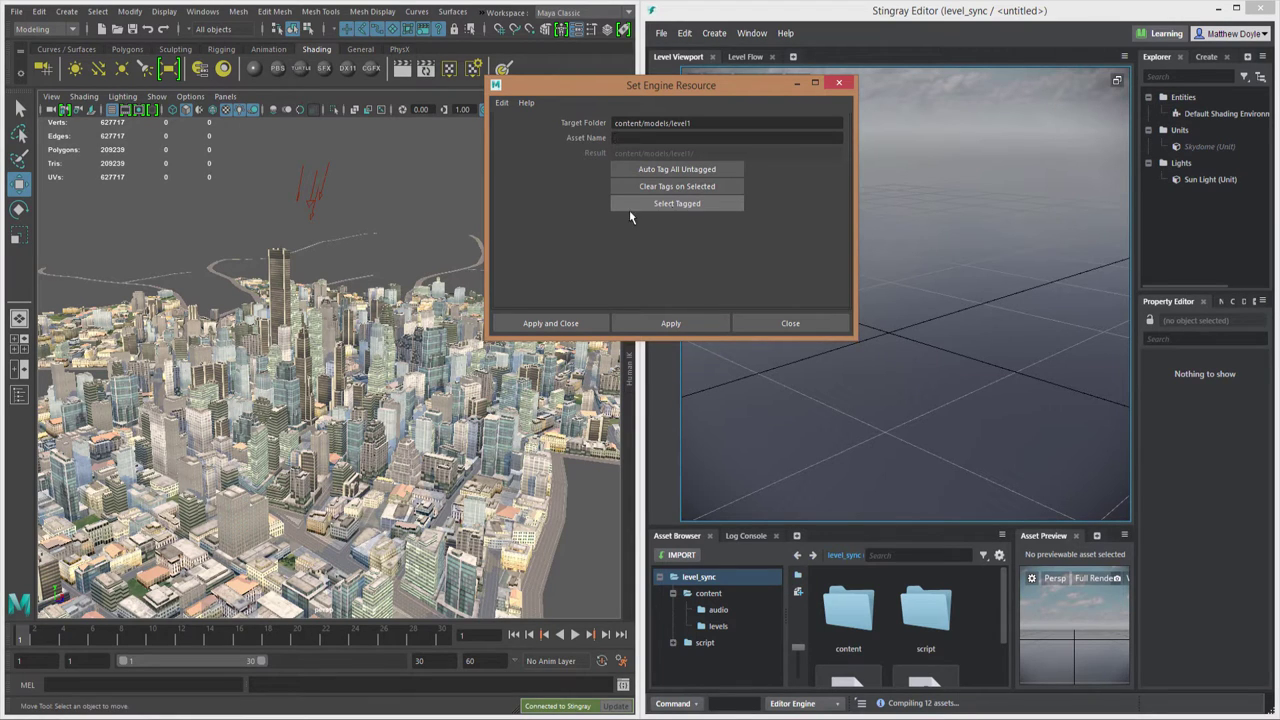
{"action": "left_click", "coordinate": [284, 256]}
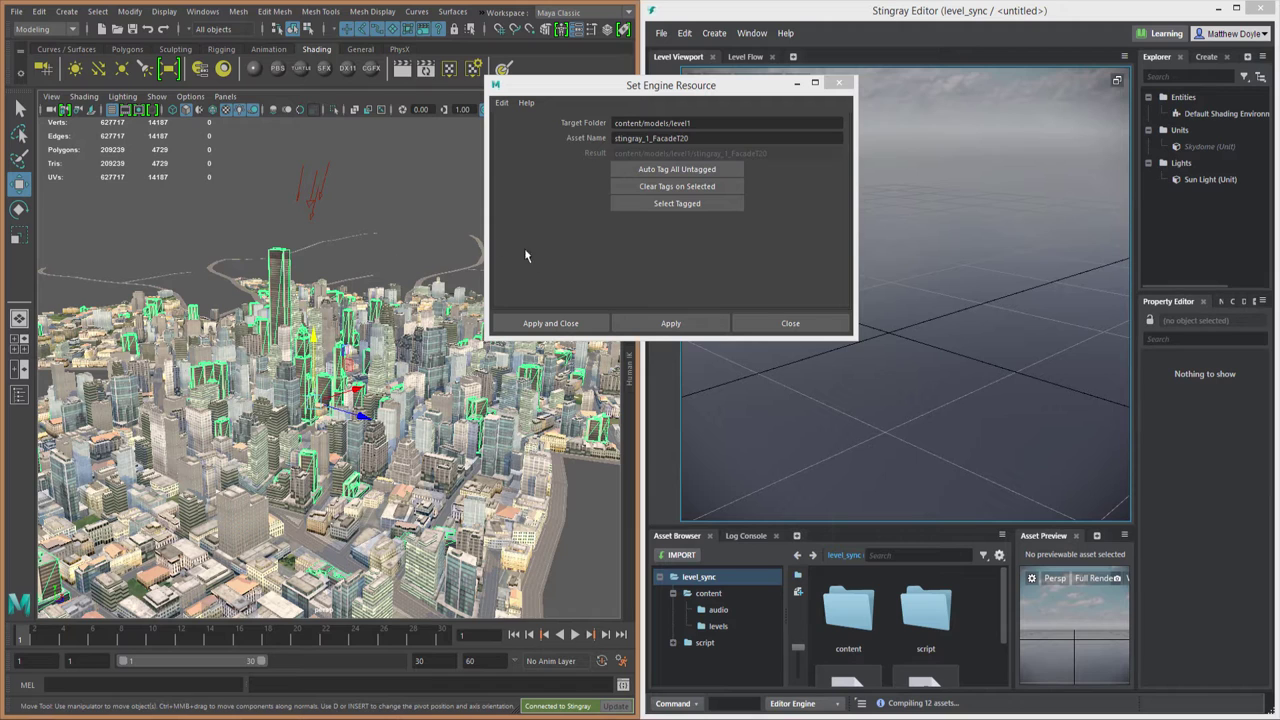
{"action": "left_click", "coordinate": [560, 323]}
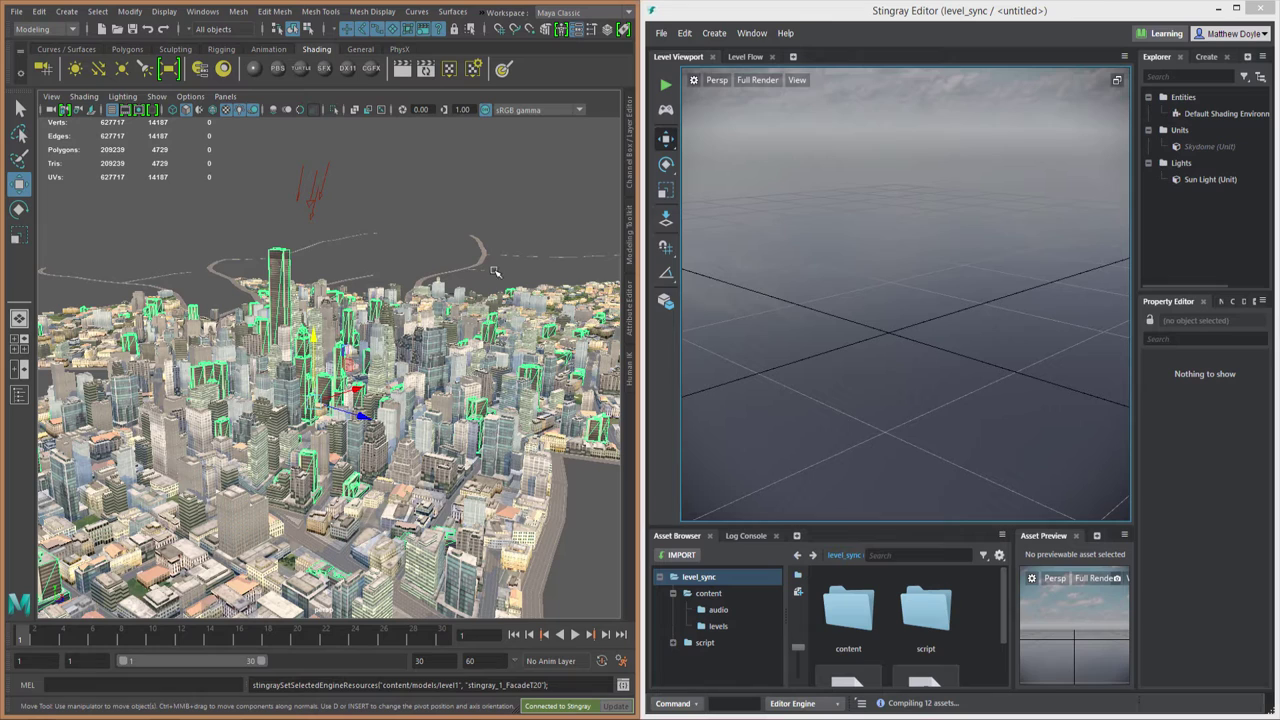
Step: Show stingray_1:FacadeT20's Extra Attributes to confirm its content/models/level1/stingray_1_FacadeT20 Engine Resource
{"action": "left_click", "coordinate": [632, 306]}
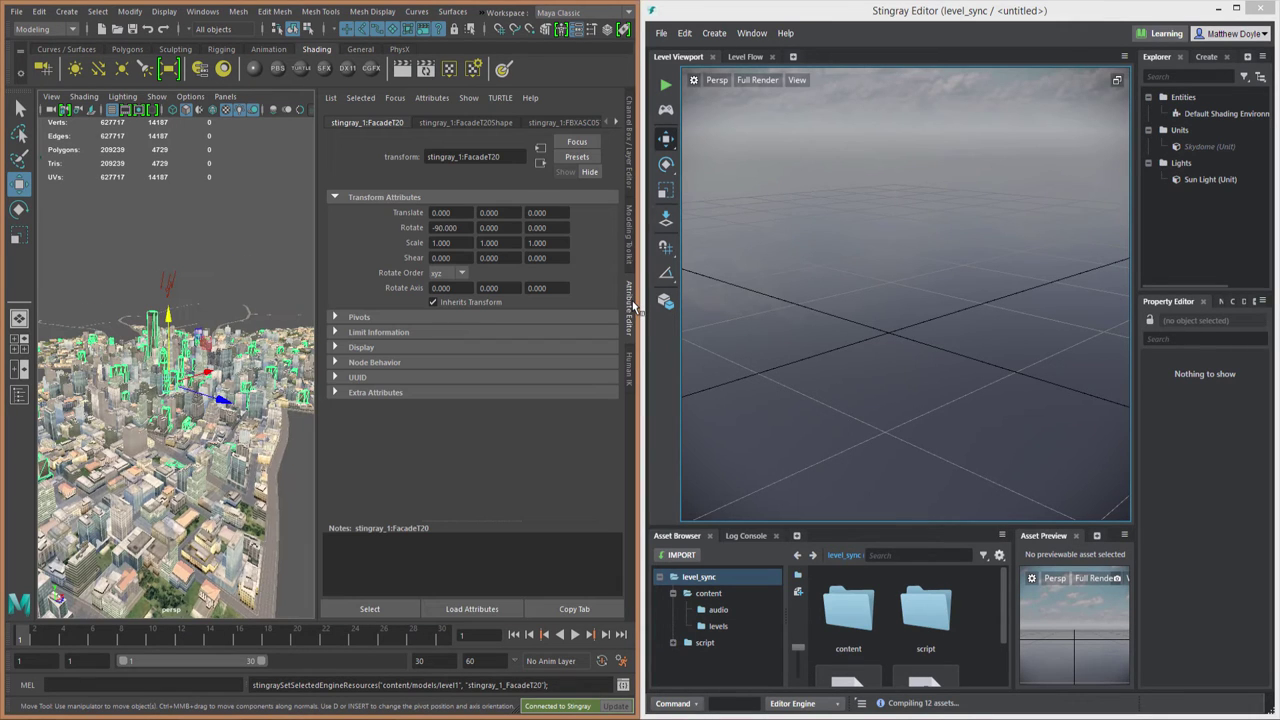
{"action": "left_click", "coordinate": [387, 393]}
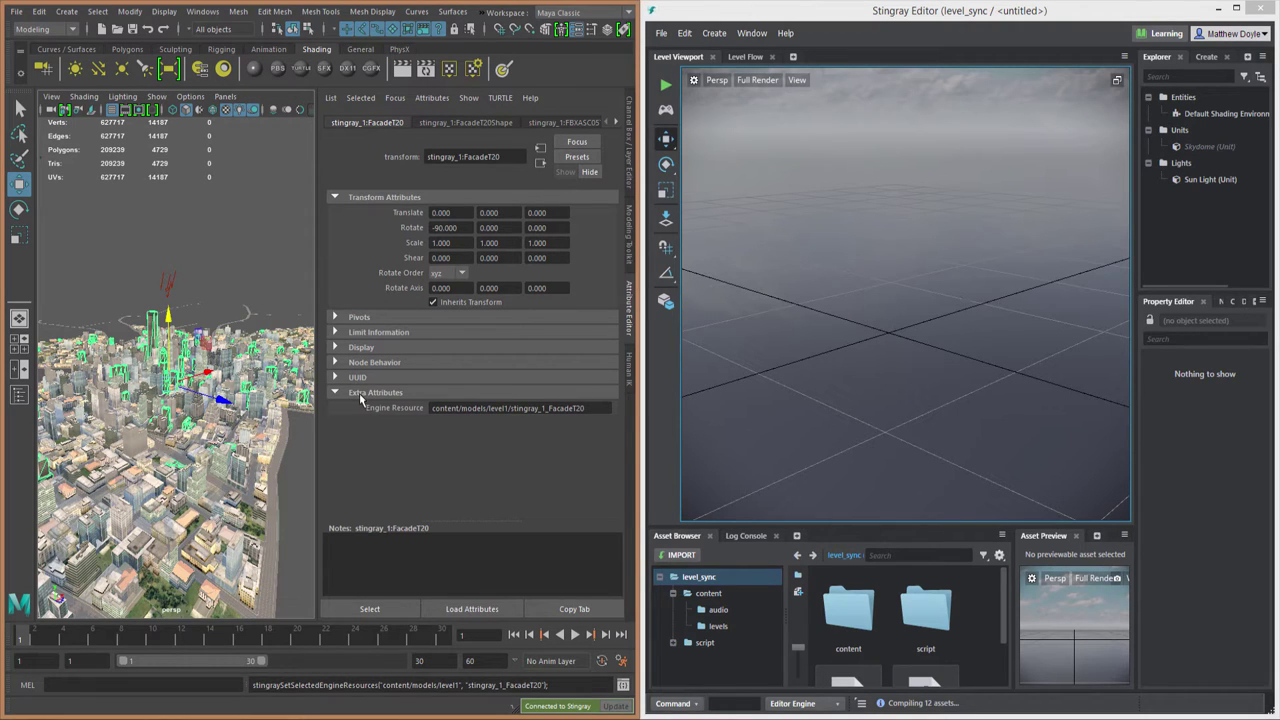
Step: Open the Send Selected options with Auto Tag and Send Missing Assets checked, moved over the attributes
{"action": "left_click", "coordinate": [482, 13]}
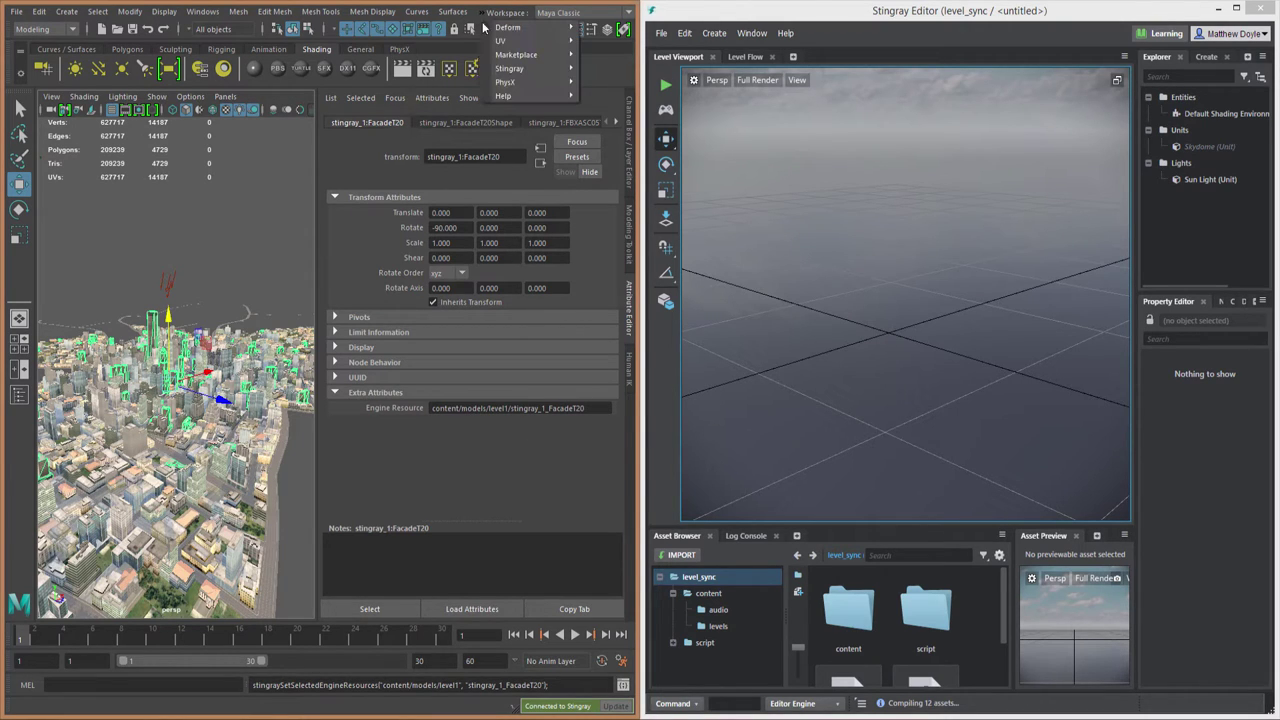
{"action": "mouse_move", "coordinate": [510, 68]}
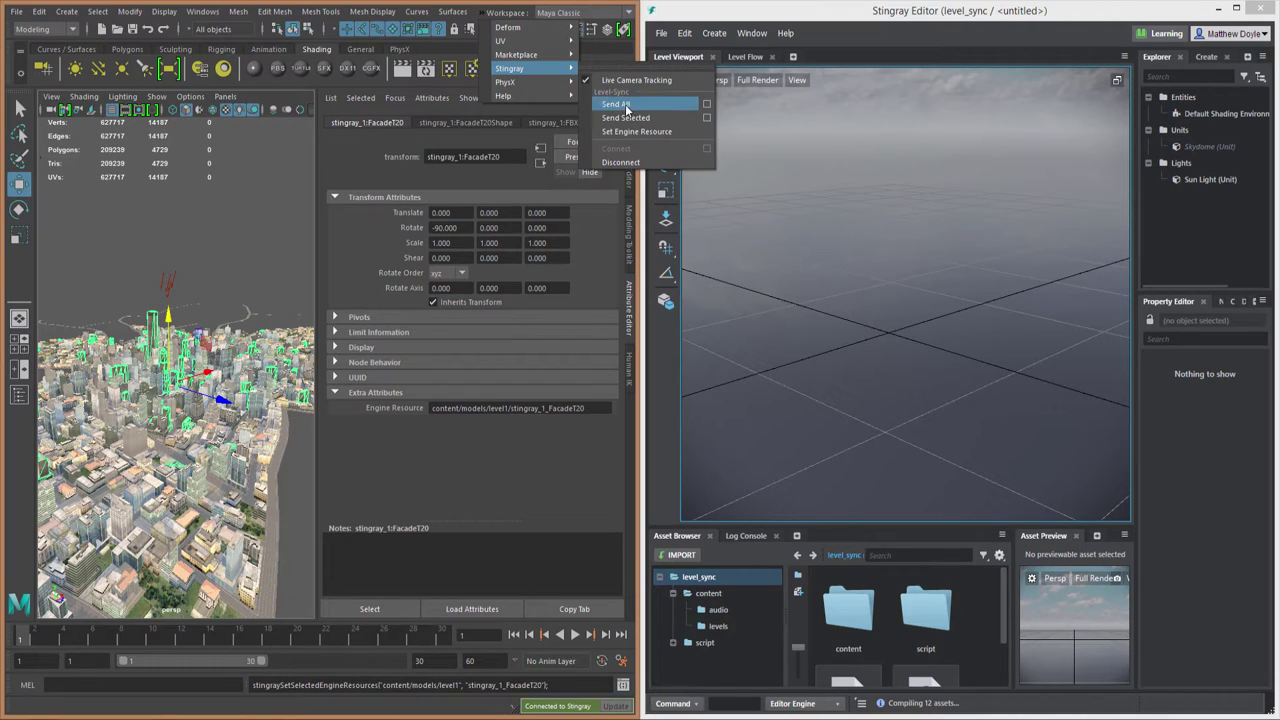
{"action": "left_click", "coordinate": [707, 118]}
{"action": "left_click_drag", "start_coordinate": [704, 91], "coordinate": [493, 177]}
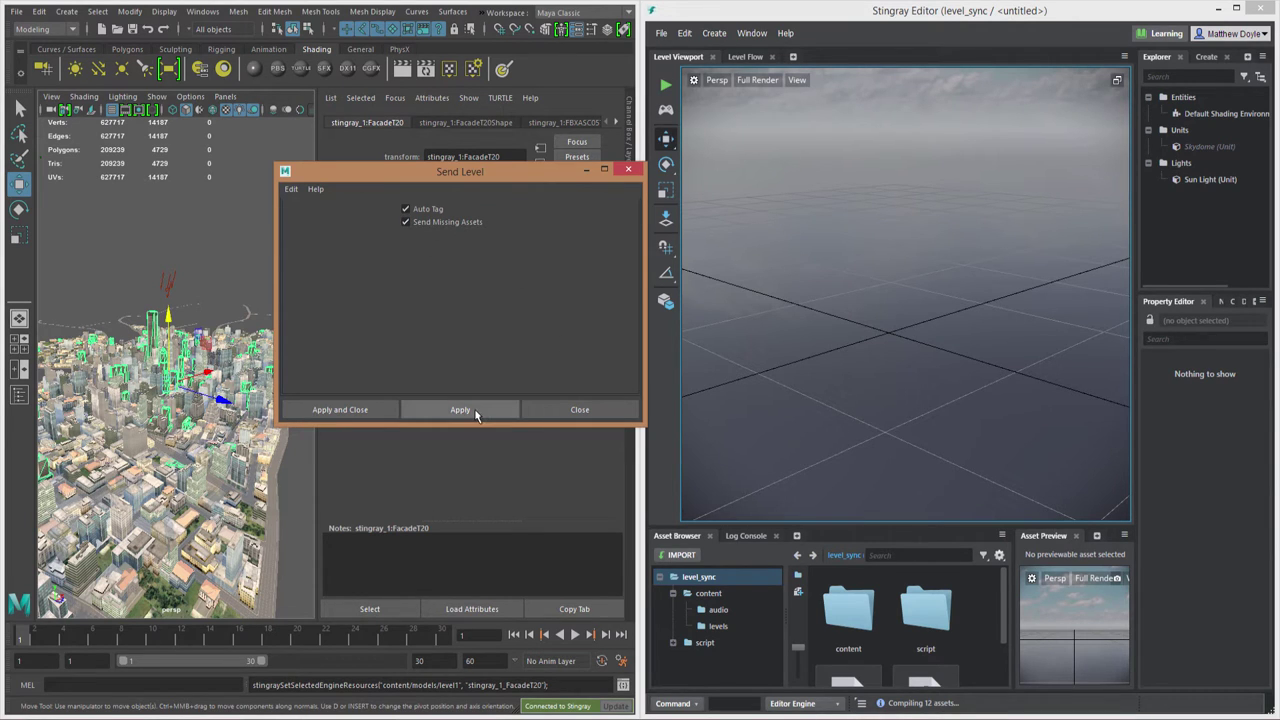
Step: Send the selected facade buildings to Stingray, close the attributes panel, and orbit the camera
{"action": "left_click", "coordinate": [345, 416]}
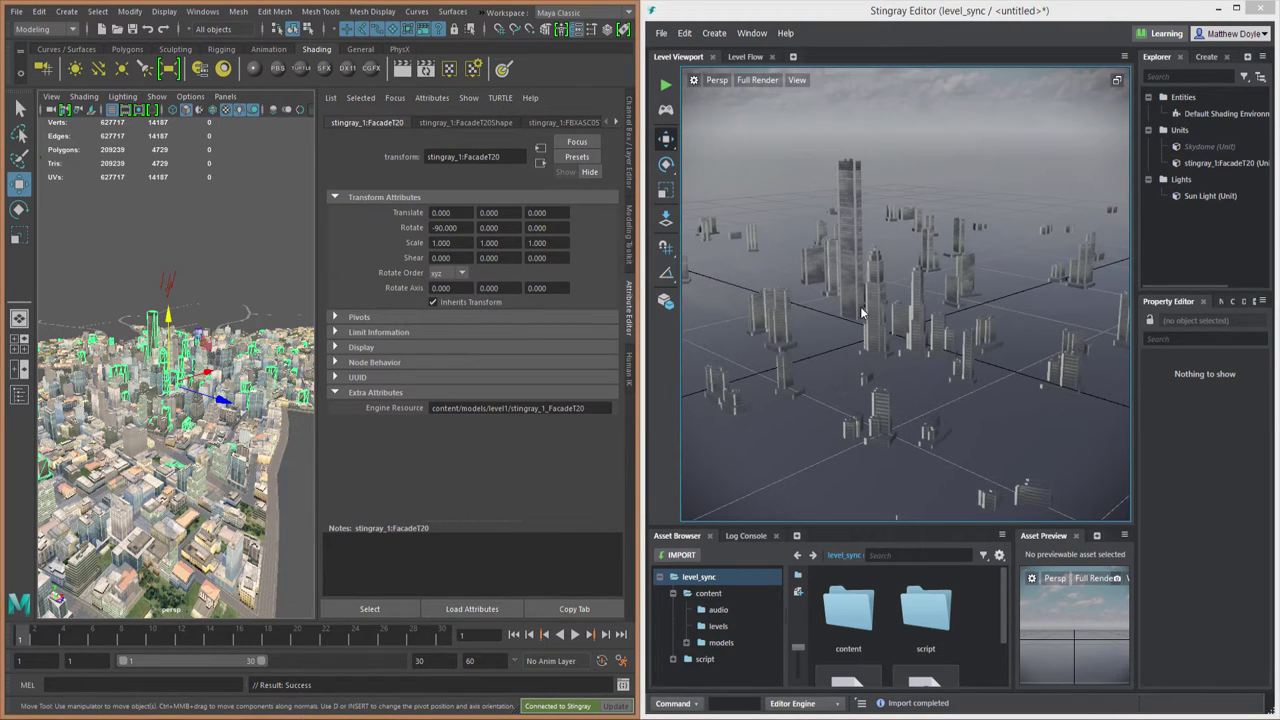
{"action": "scroll", "coordinate": [945, 255], "scroll_direction": "up", "scroll_amount": 5}
{"action": "scroll", "coordinate": [945, 255], "scroll_direction": "up", "scroll_amount": 5}
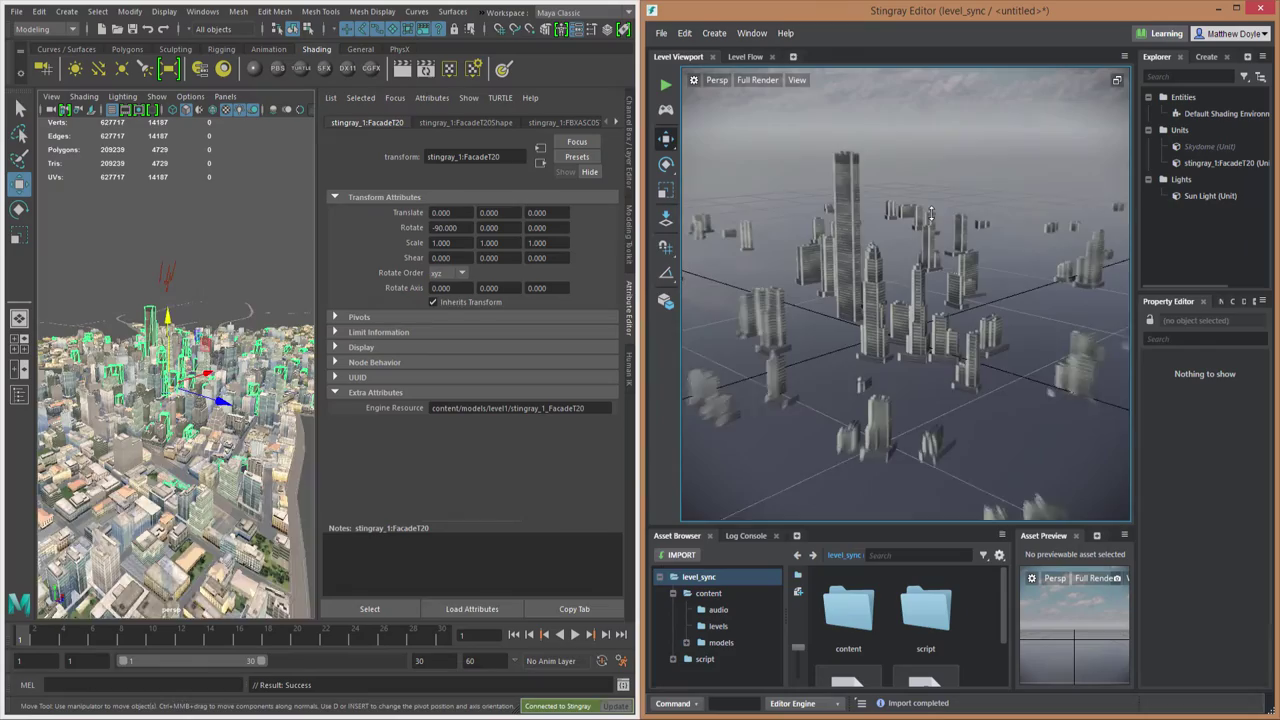
{"action": "left_click", "coordinate": [630, 312]}
{"action": "left_click_drag", "start_coordinate": [908, 278], "coordinate": [797, 483], "text": "alt"}
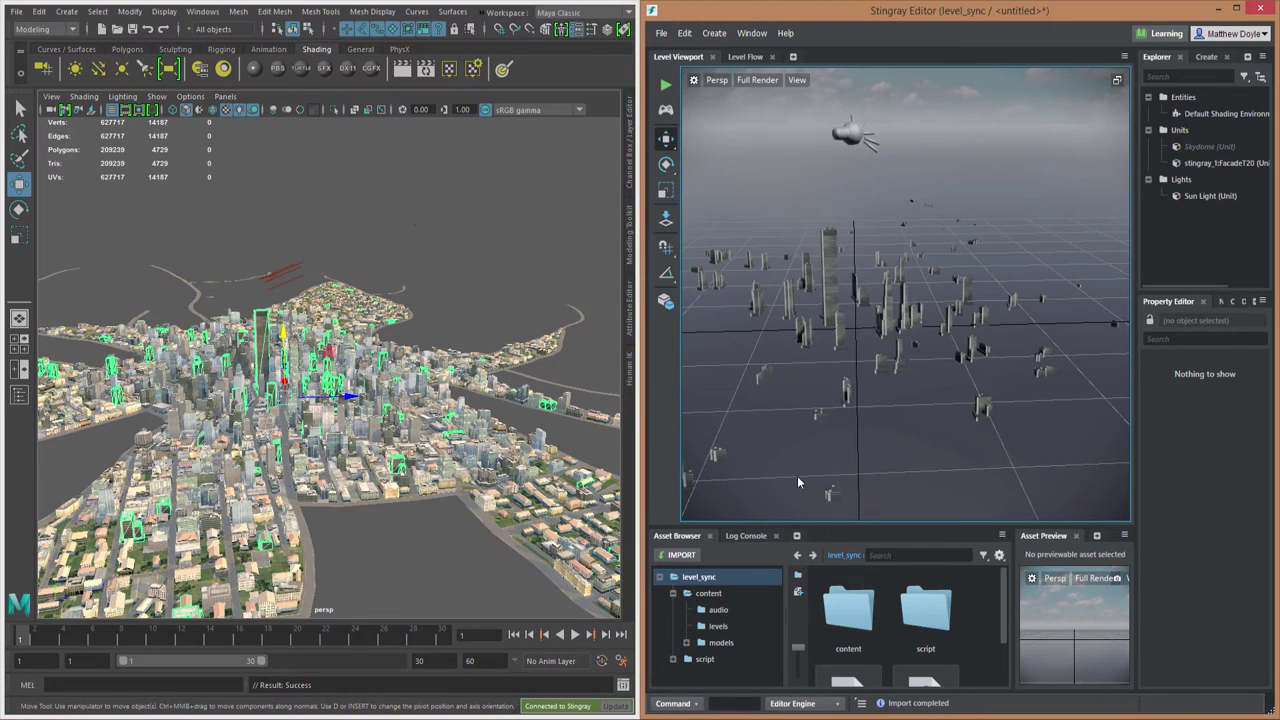
Step: Browse to content/models/level1 in the Asset Browser and orbit around the imported facade buildings
{"action": "double_click", "coordinate": [717, 644]}
{"action": "left_click", "coordinate": [845, 618]}
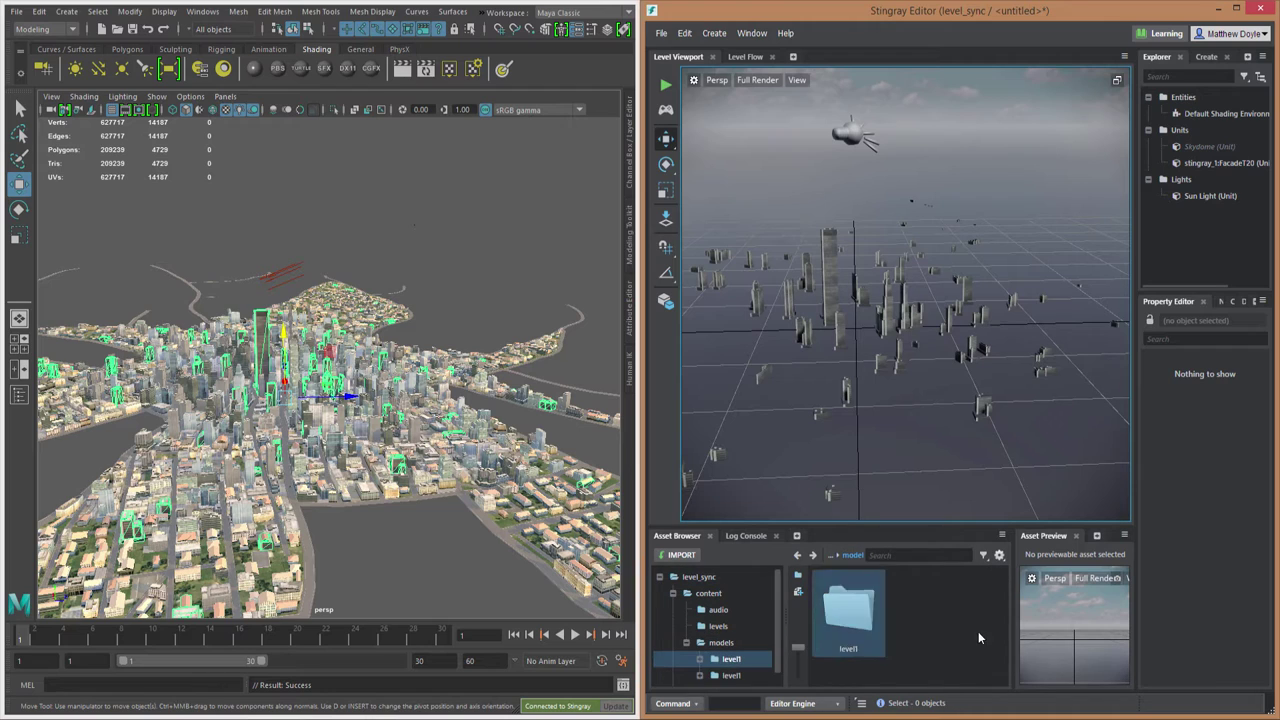
{"action": "mouse_move", "coordinate": [1004, 593]}
{"action": "left_mouse_down"}
{"action": "mouse_move", "coordinate": [1004, 650]}
{"action": "mouse_move", "coordinate": [1007, 610]}
{"action": "left_mouse_up"}
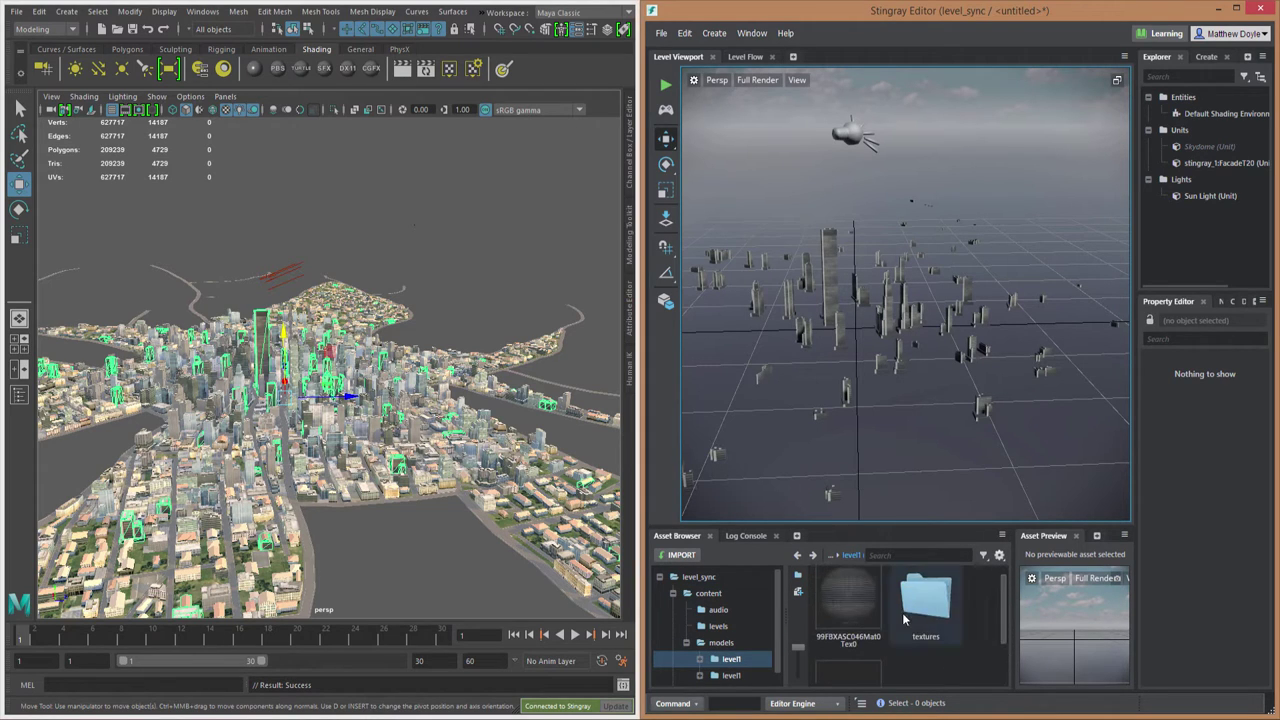
{"action": "left_click_drag", "start_coordinate": [932, 213], "coordinate": [879, 313], "text": "alt"}
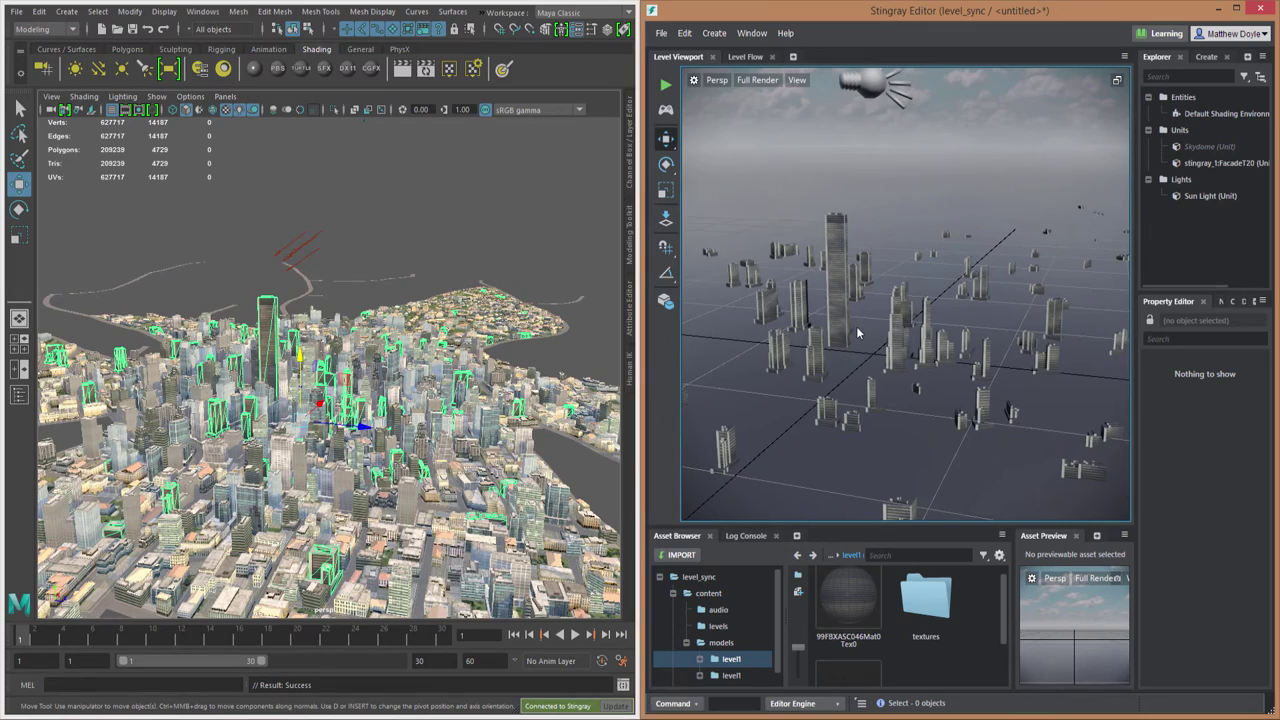
{"action": "left_click_drag", "start_coordinate": [876, 359], "coordinate": [858, 326], "text": "alt"}
{"action": "left_click_drag", "start_coordinate": [380, 310], "coordinate": [424, 296], "text": "alt"}
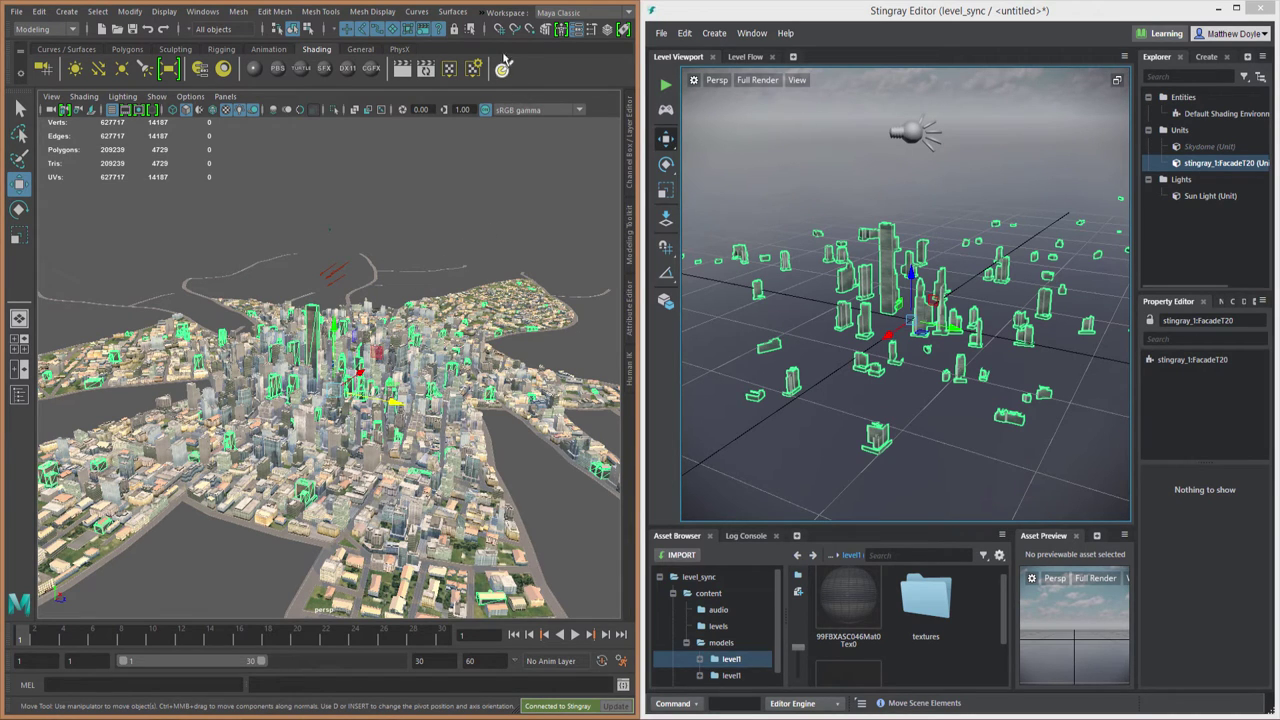
Step: Auto-tag all untagged city objects as engine resources under content/models/level1
{"action": "left_click", "coordinate": [484, 12]}
{"action": "mouse_move", "coordinate": [505, 68]}
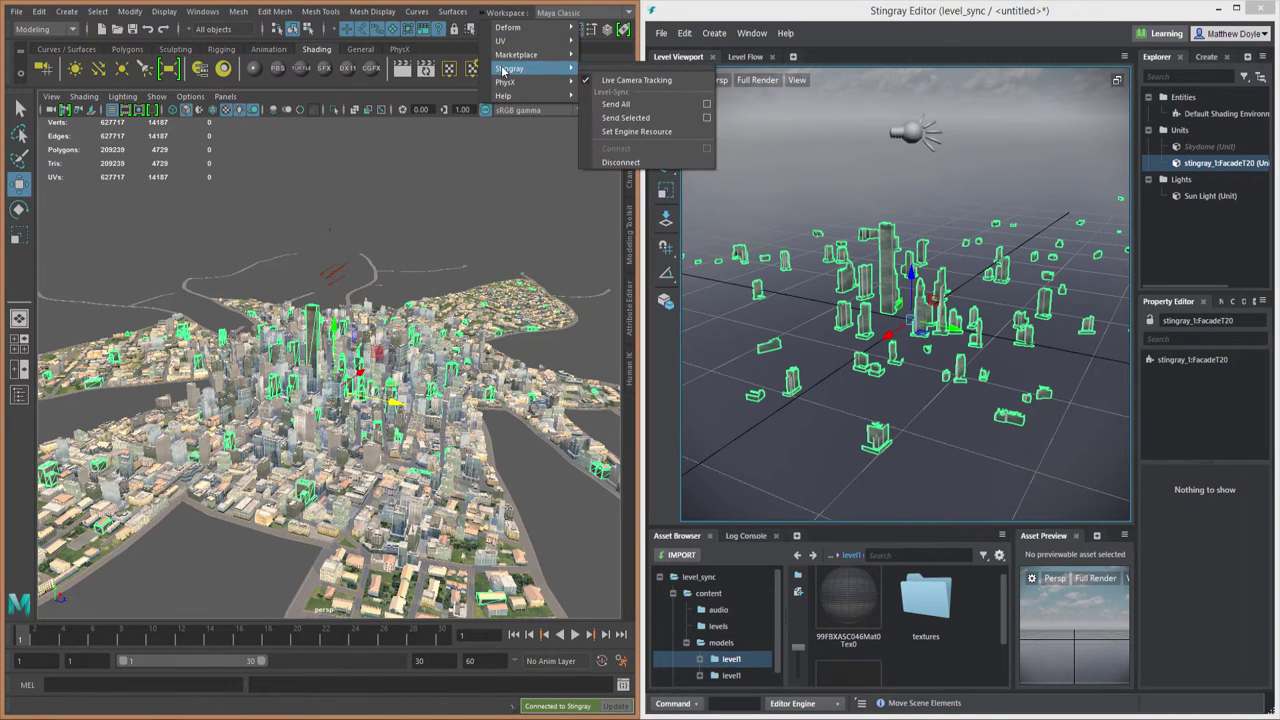
{"action": "left_click", "coordinate": [632, 131]}
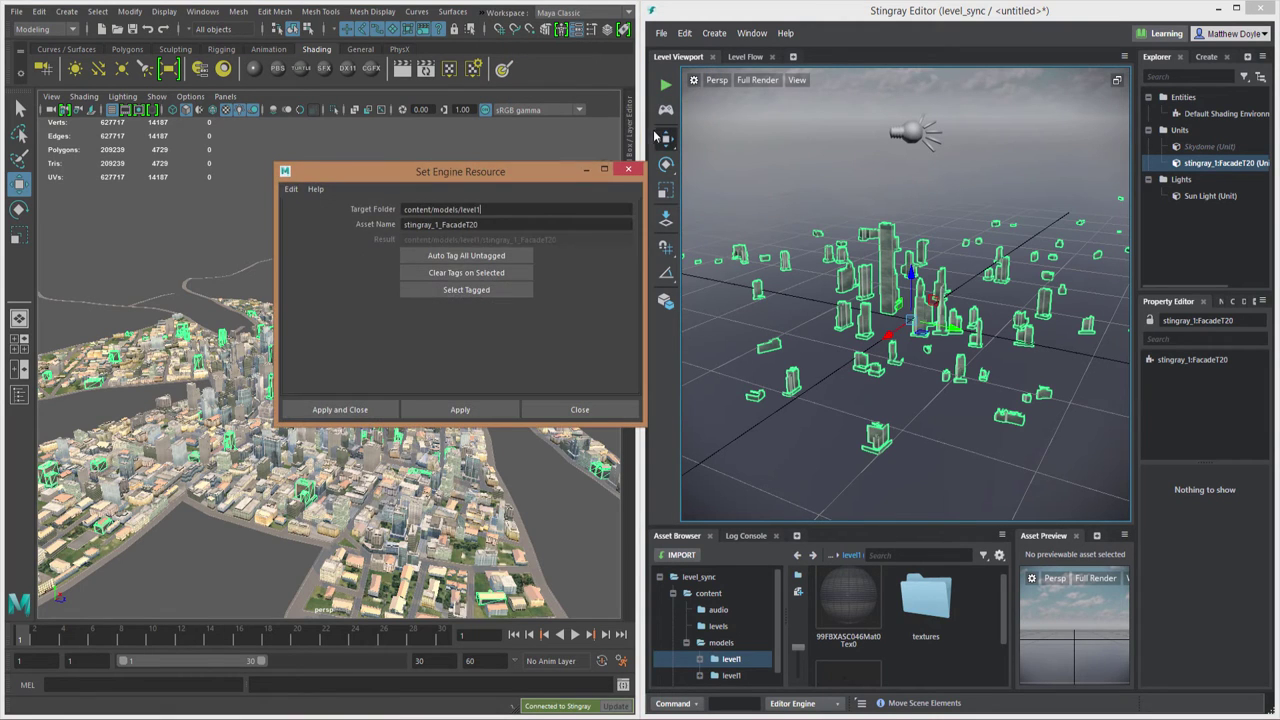
{"action": "left_click_drag", "start_coordinate": [554, 176], "coordinate": [662, 130]}
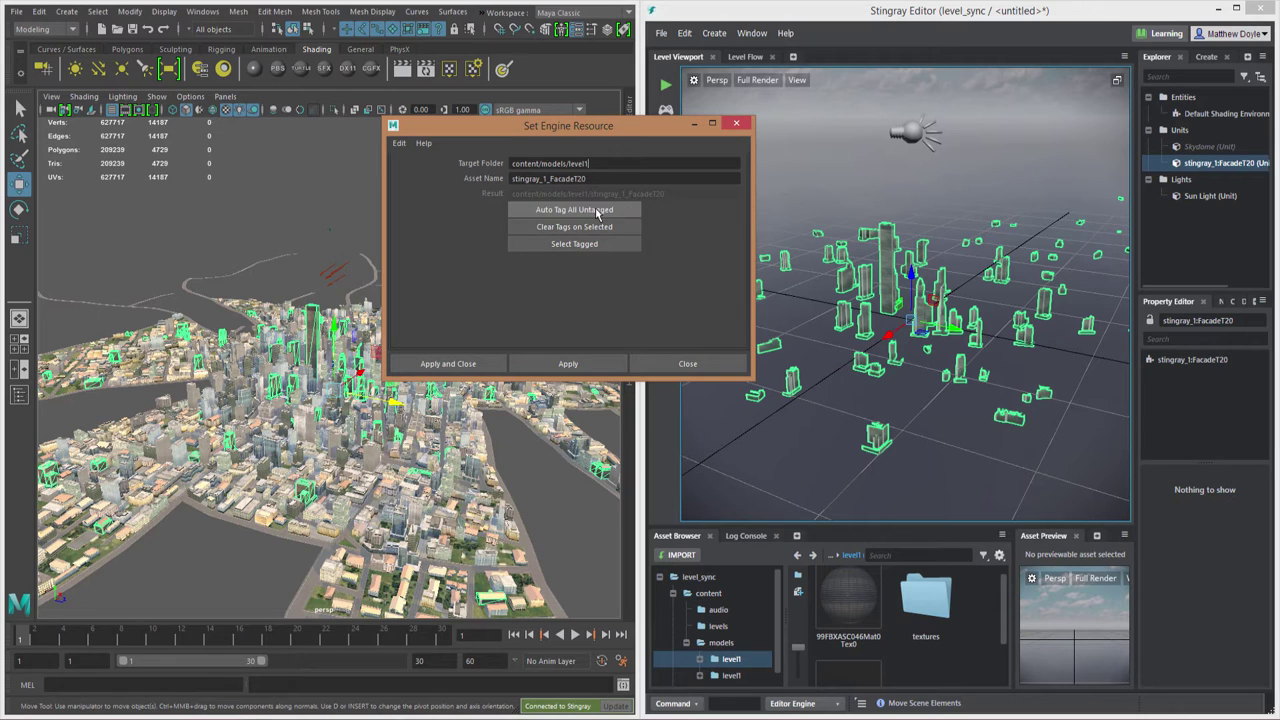
{"action": "left_click", "coordinate": [597, 213]}
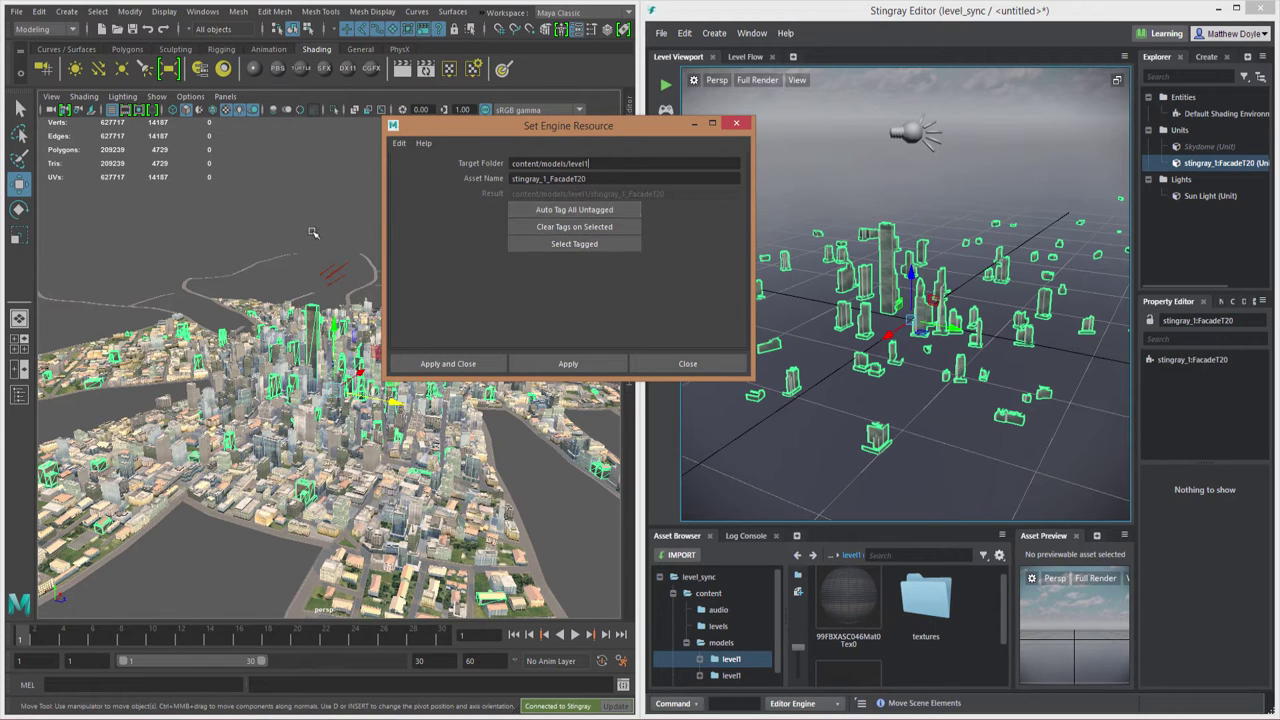
Step: Clear the selection, then select every tagged object in the scene
{"action": "left_click", "coordinate": [311, 231]}
{"action": "left_click", "coordinate": [564, 245]}
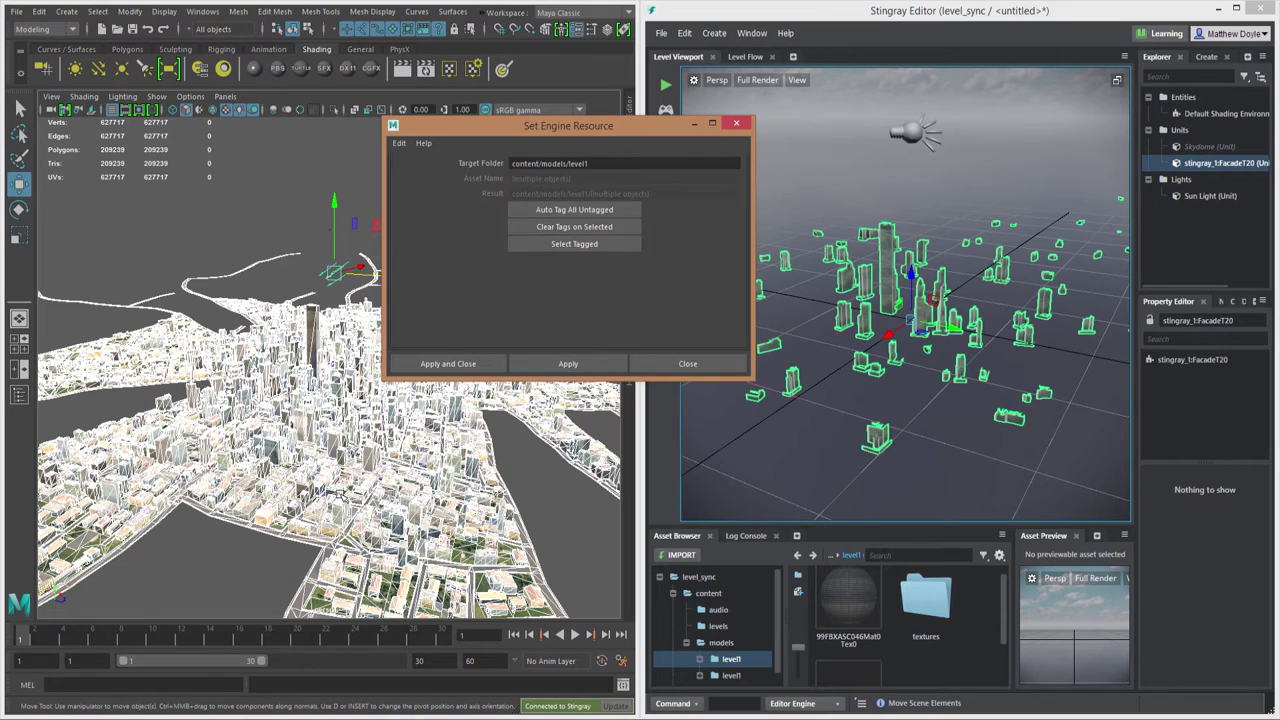
{"action": "left_click_drag", "start_coordinate": [556, 132], "coordinate": [771, 134]}
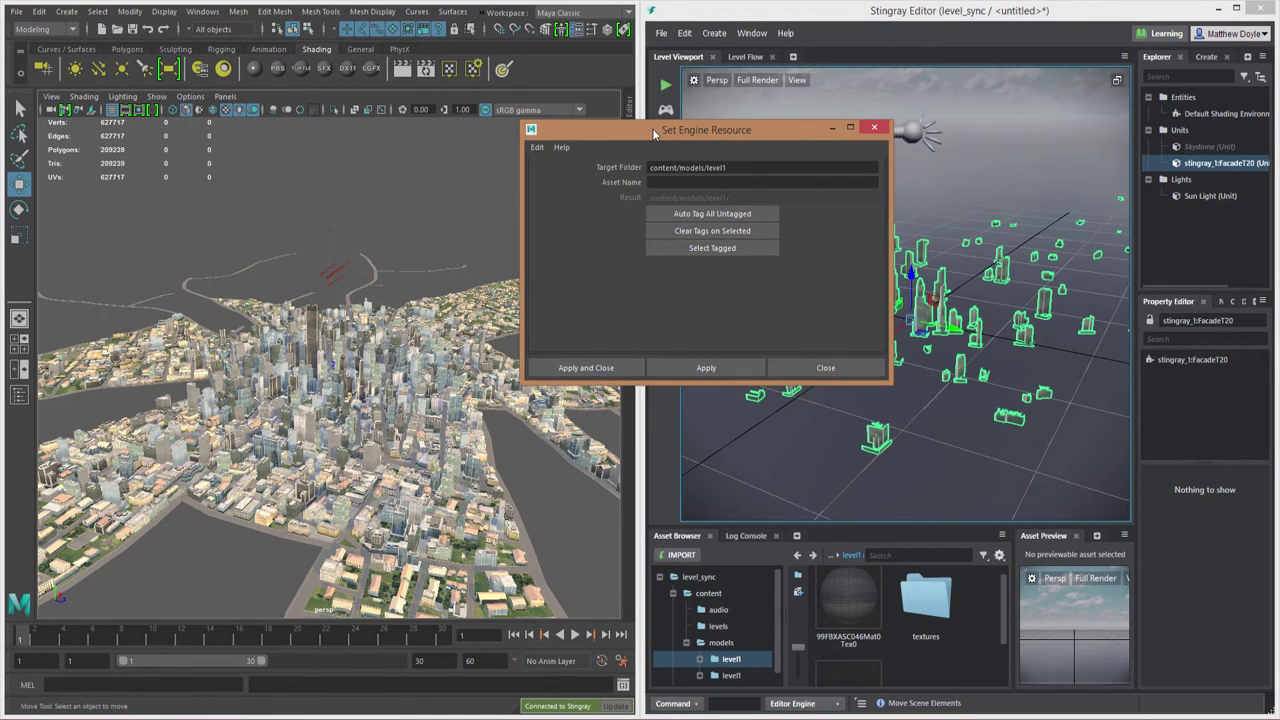
Step: Check a building, then confirm the street mesh is tagged content/models/level1/stingray_1_Street
{"action": "left_click_drag", "start_coordinate": [655, 133], "coordinate": [849, 149]}
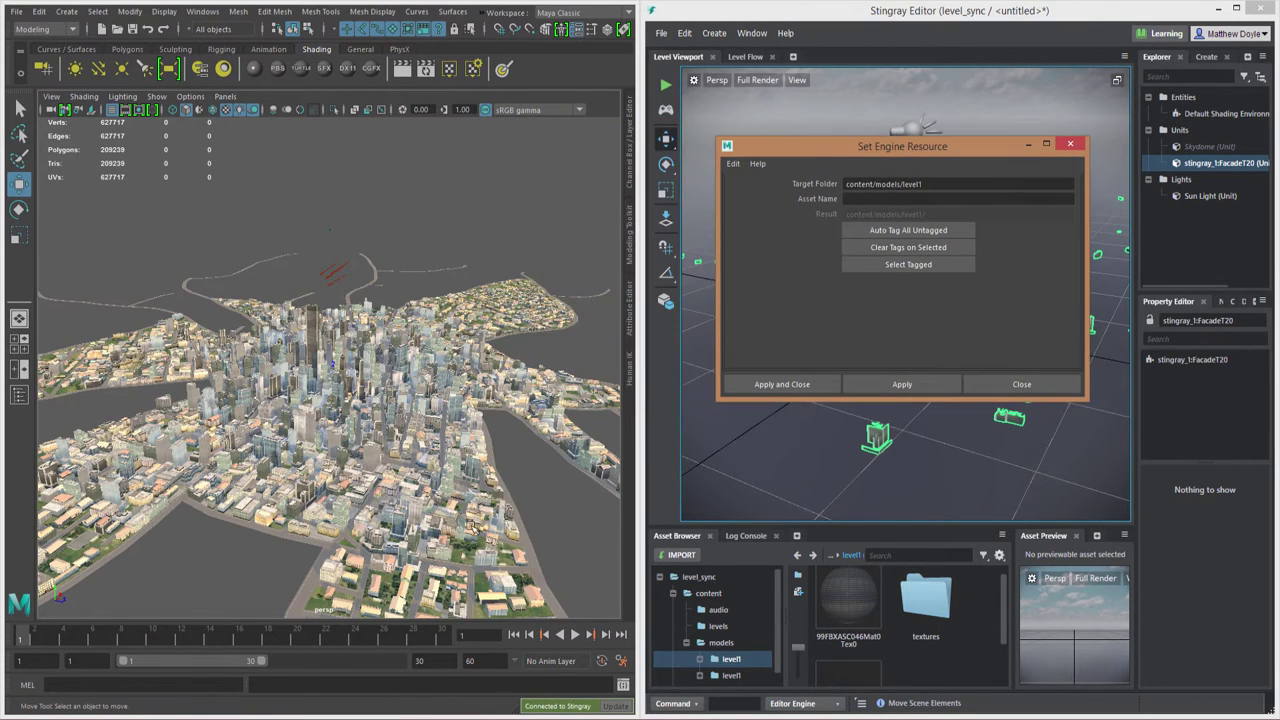
{"action": "left_click", "coordinate": [473, 520]}
{"action": "left_click_drag", "start_coordinate": [529, 467], "coordinate": [400, 474], "text": "alt"}
{"action": "left_click", "coordinate": [406, 478]}
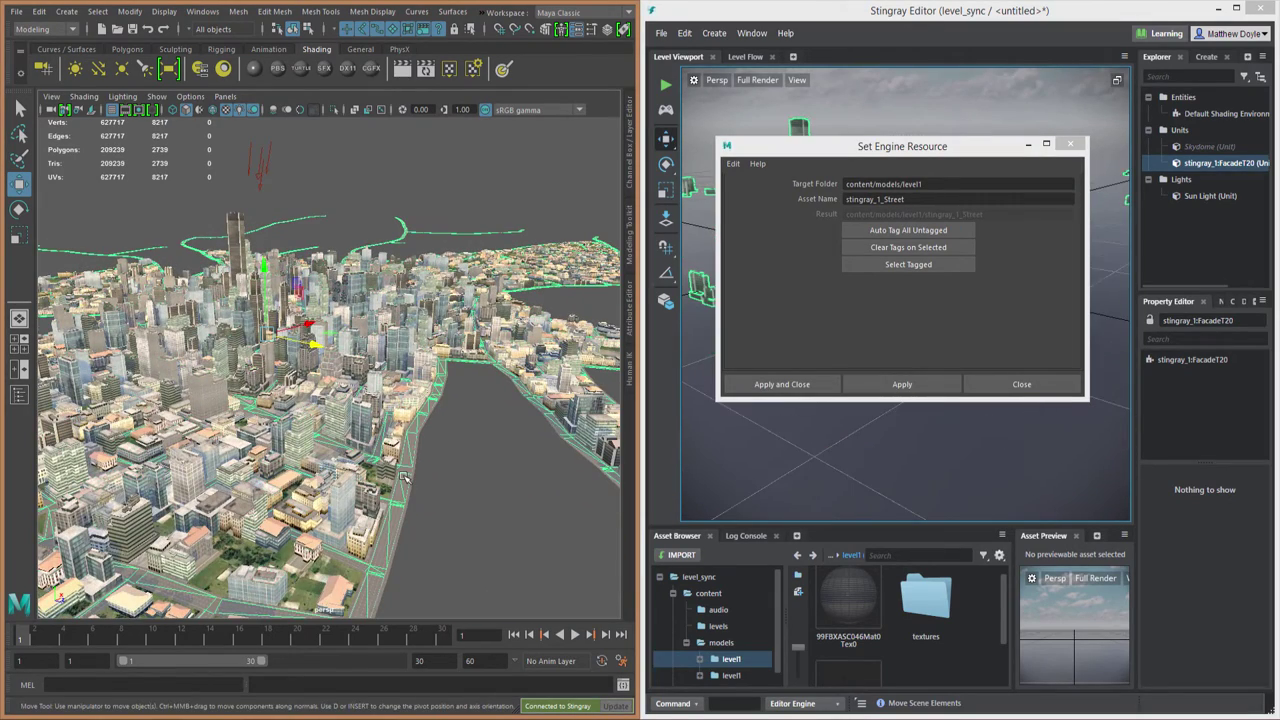
{"action": "left_click", "coordinate": [630, 322]}
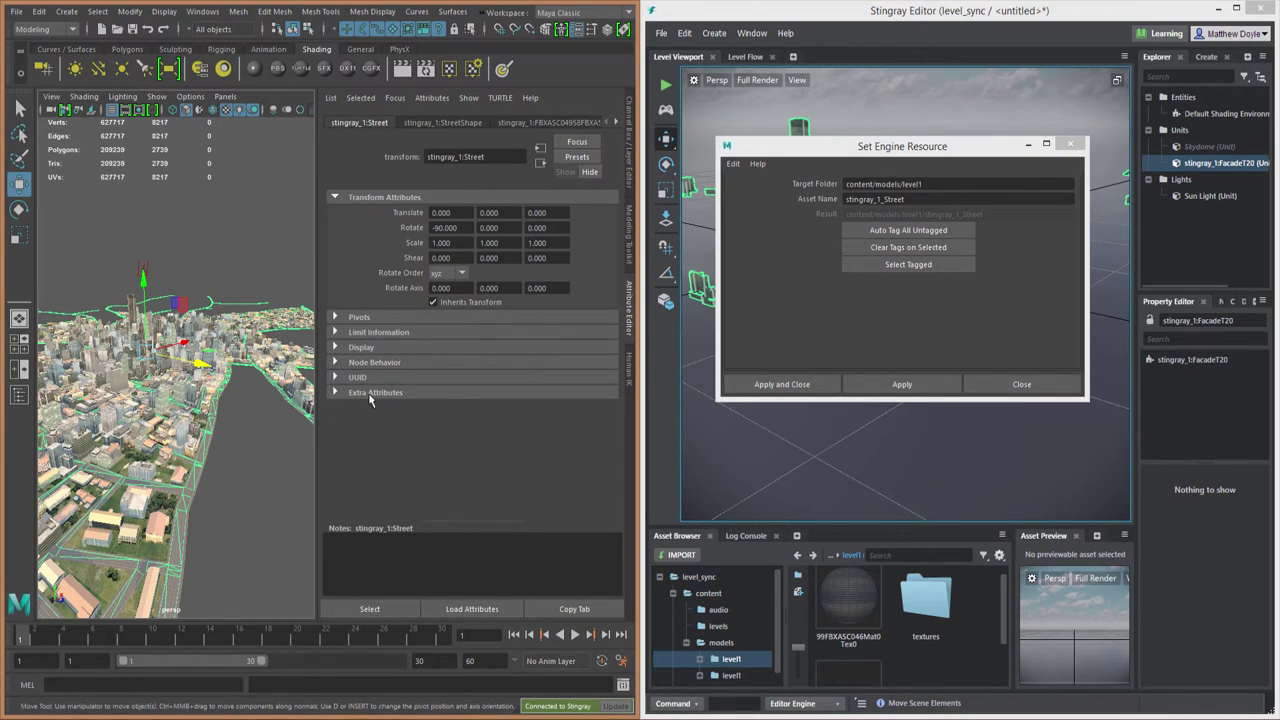
{"action": "left_click", "coordinate": [629, 318]}
{"action": "left_click_drag", "start_coordinate": [605, 318], "coordinate": [540, 352], "text": "alt"}
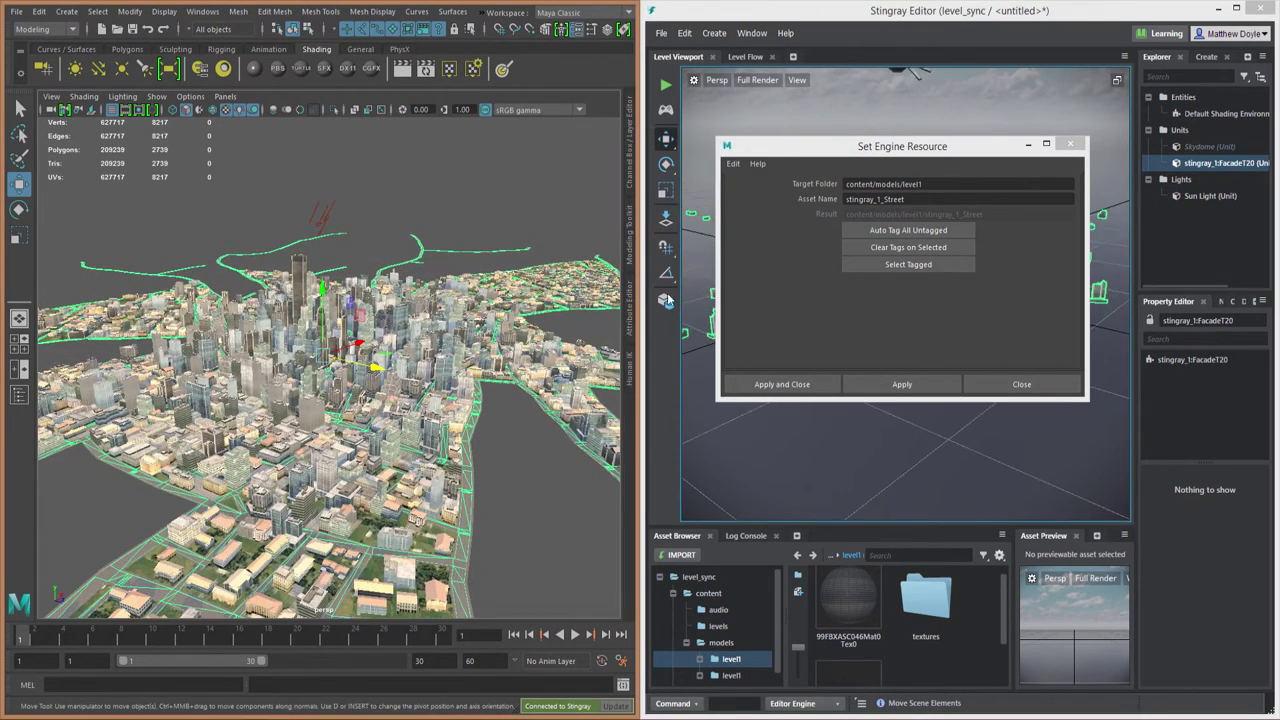
Step: Select all tagged city meshes and close the engine resource dialog
{"action": "left_click_drag", "start_coordinate": [870, 146], "coordinate": [554, 166]}
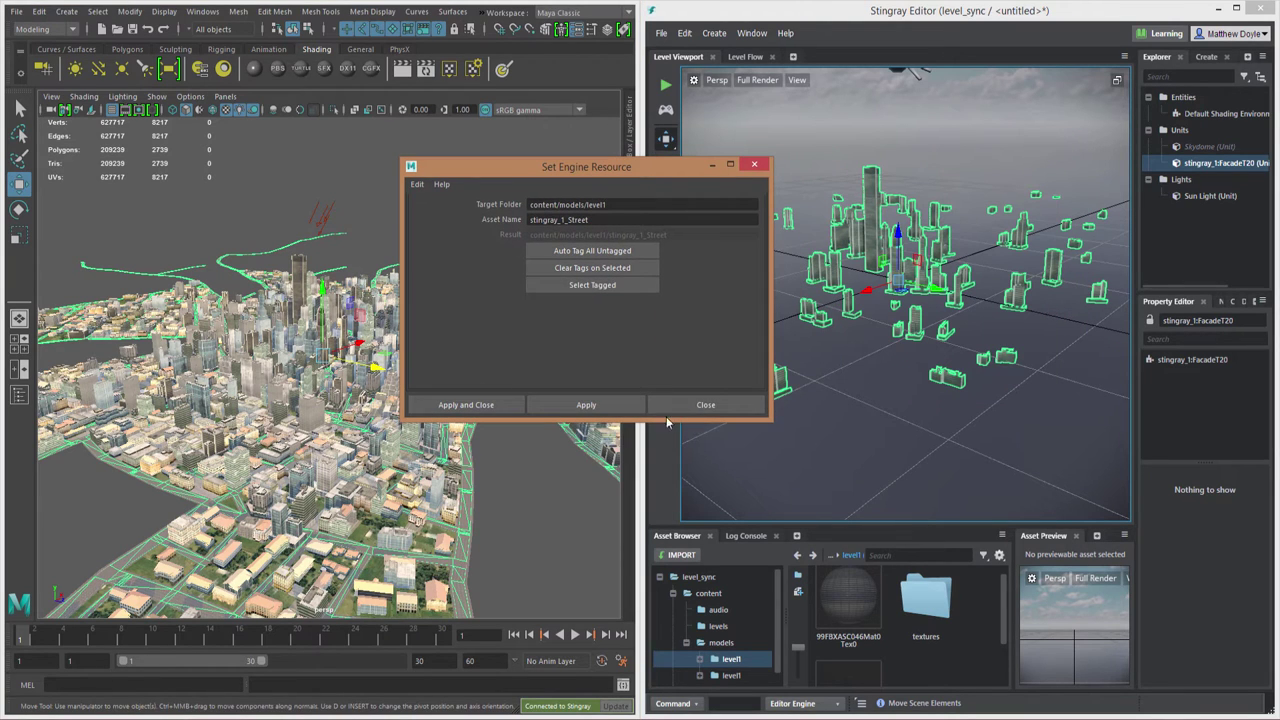
{"action": "left_click", "coordinate": [589, 290]}
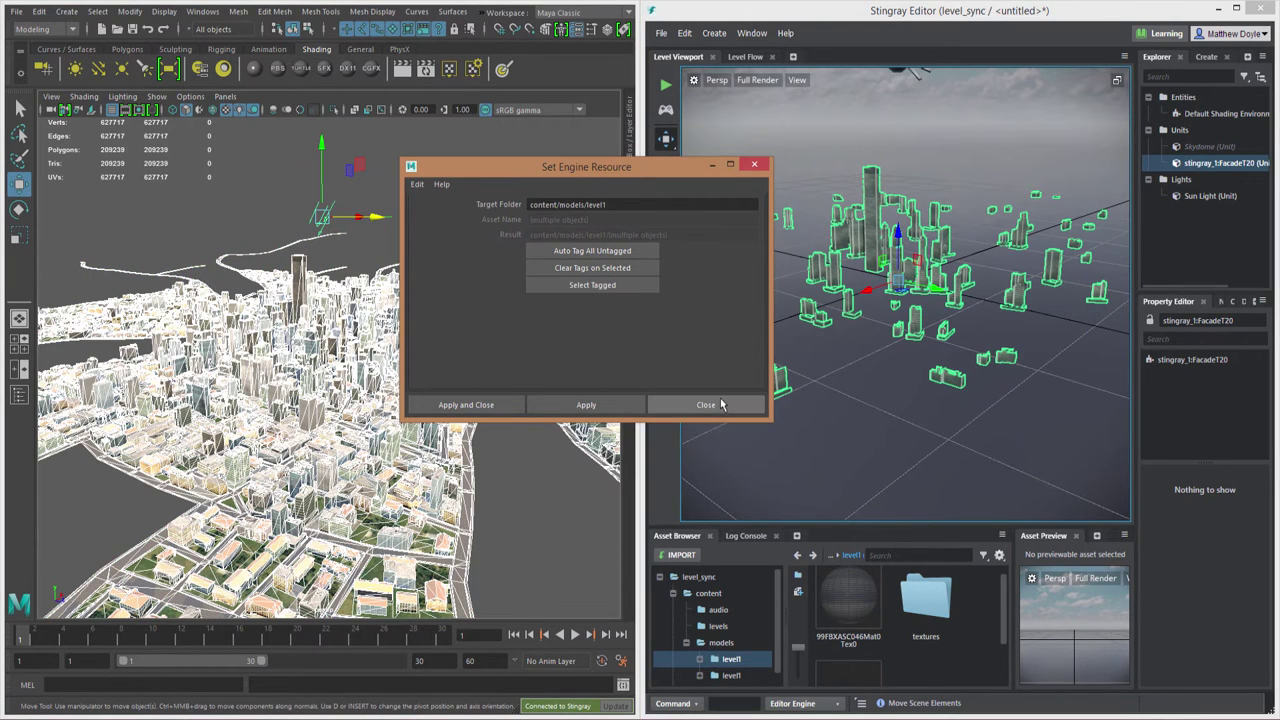
{"action": "left_click", "coordinate": [717, 405]}
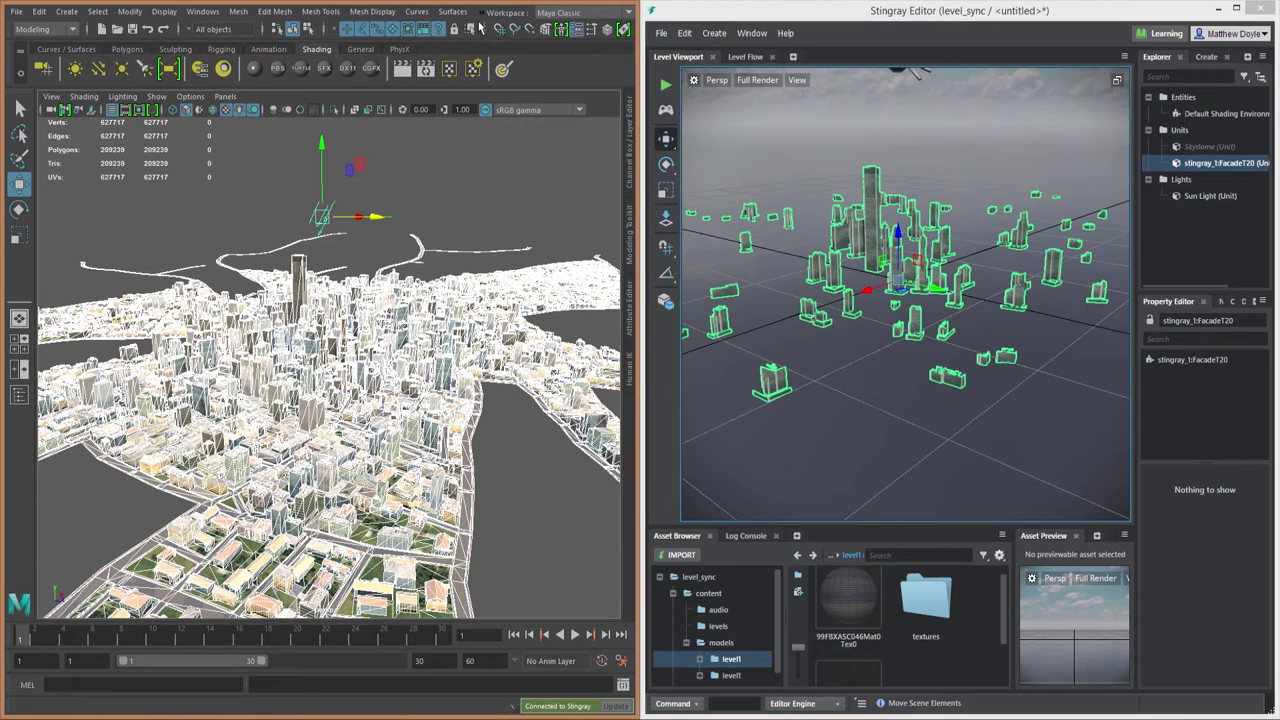
Step: Send the selected city level to Stingray with Auto Tag and Send Missing Assets enabled
{"action": "left_click", "coordinate": [482, 14]}
{"action": "mouse_move", "coordinate": [530, 68]}
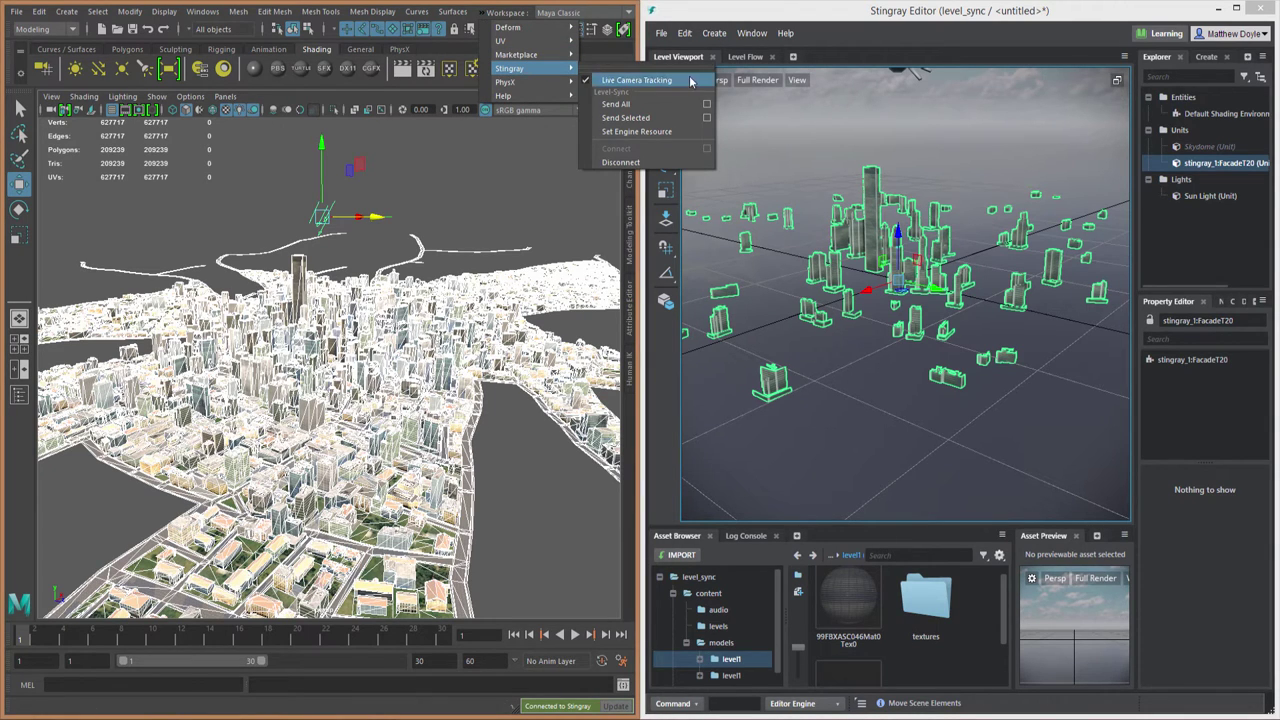
{"action": "left_click", "coordinate": [703, 118]}
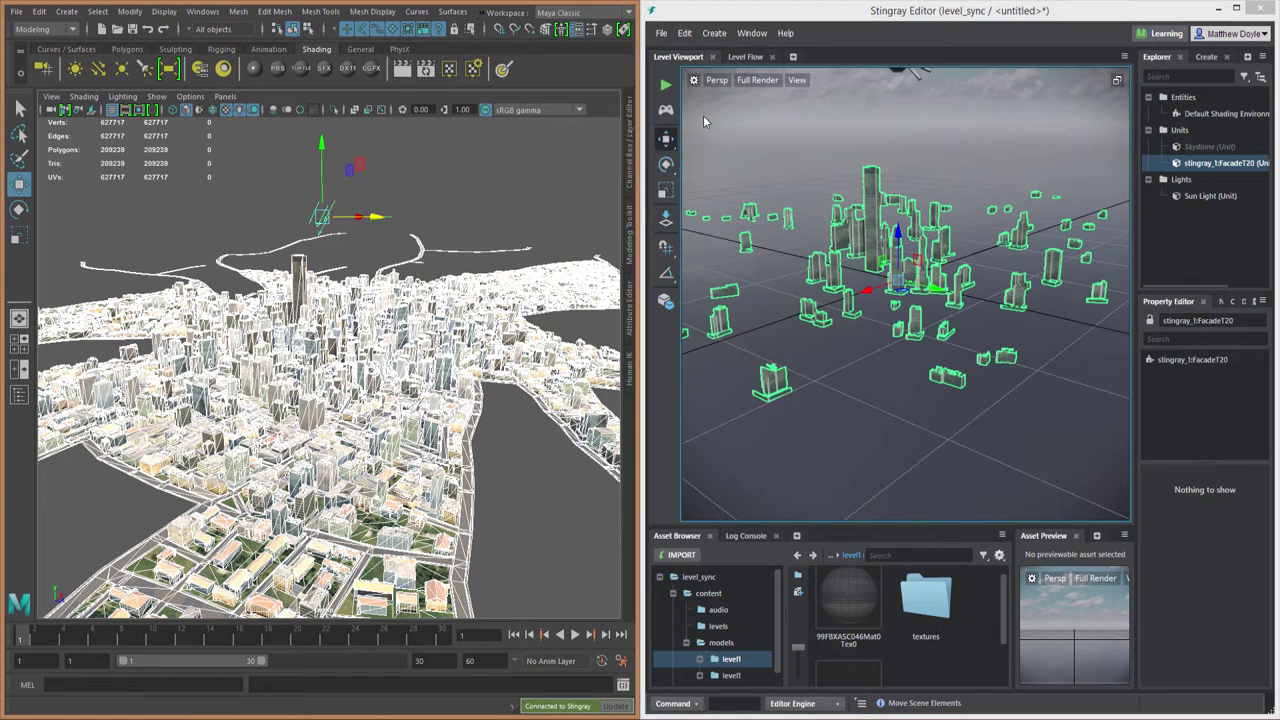
{"action": "left_click_drag", "start_coordinate": [564, 171], "coordinate": [533, 158]}
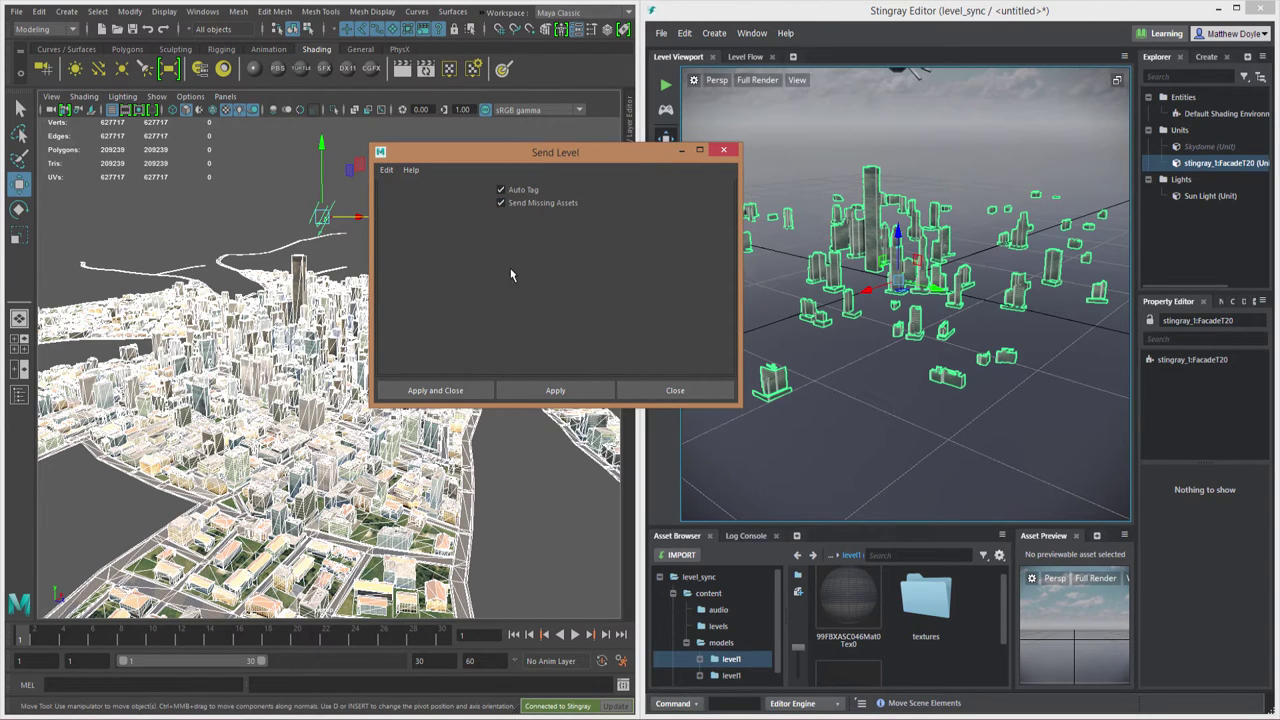
{"action": "left_click", "coordinate": [445, 391]}
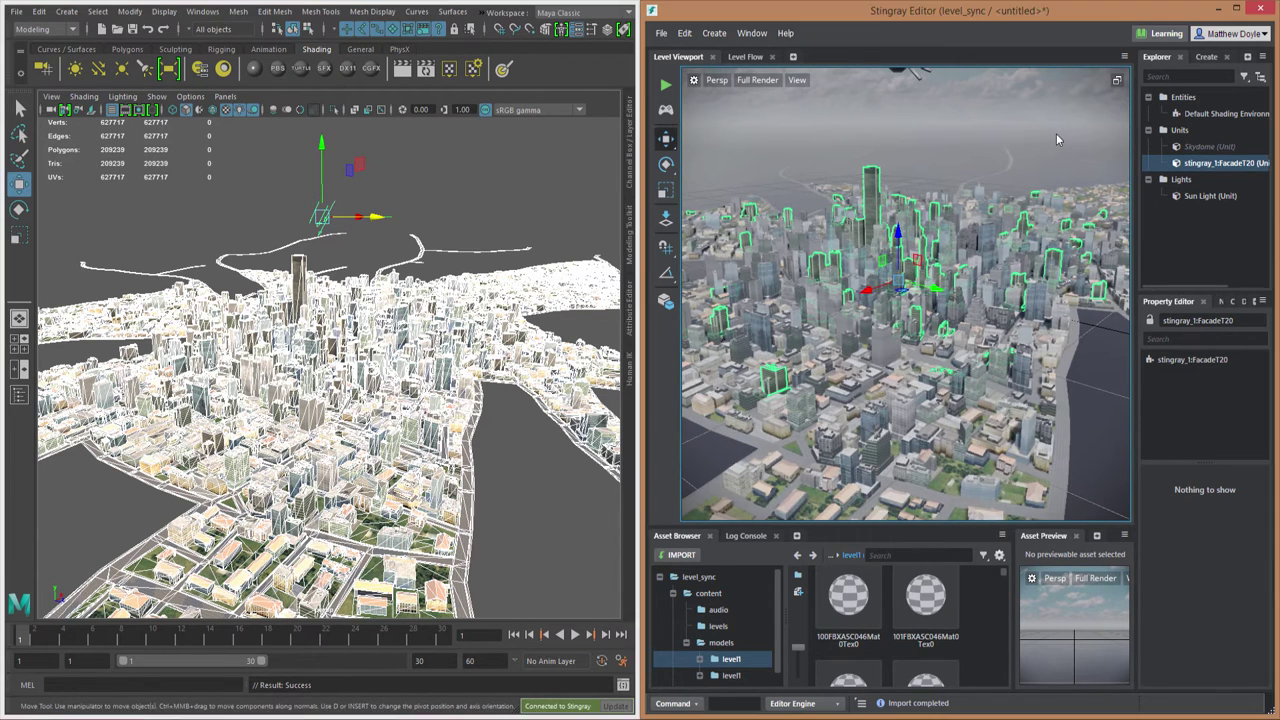
{"action": "left_click", "coordinate": [1056, 133]}
{"action": "left_click_drag", "start_coordinate": [1056, 133], "coordinate": [882, 341], "text": "alt"}
{"action": "scroll", "coordinate": [958, 368], "scroll_direction": "down", "scroll_amount": 3}
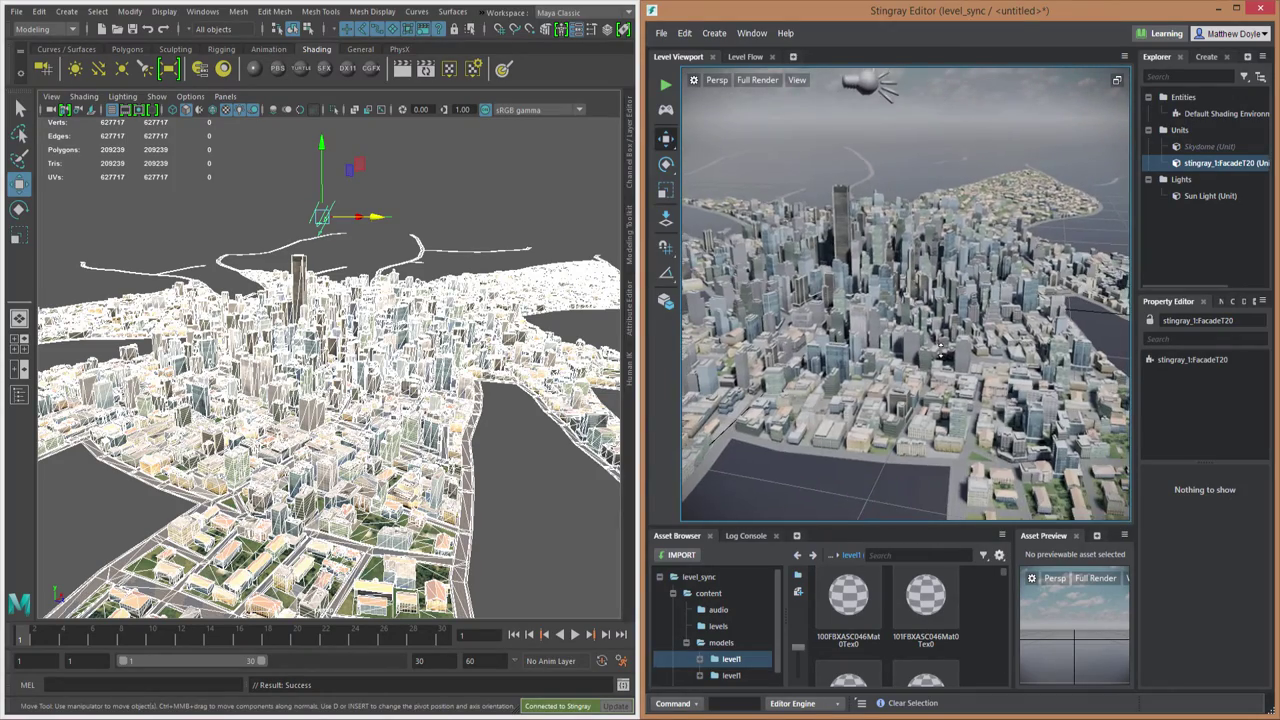
{"action": "left_click_drag", "start_coordinate": [1000, 334], "coordinate": [960, 340], "text": "alt"}
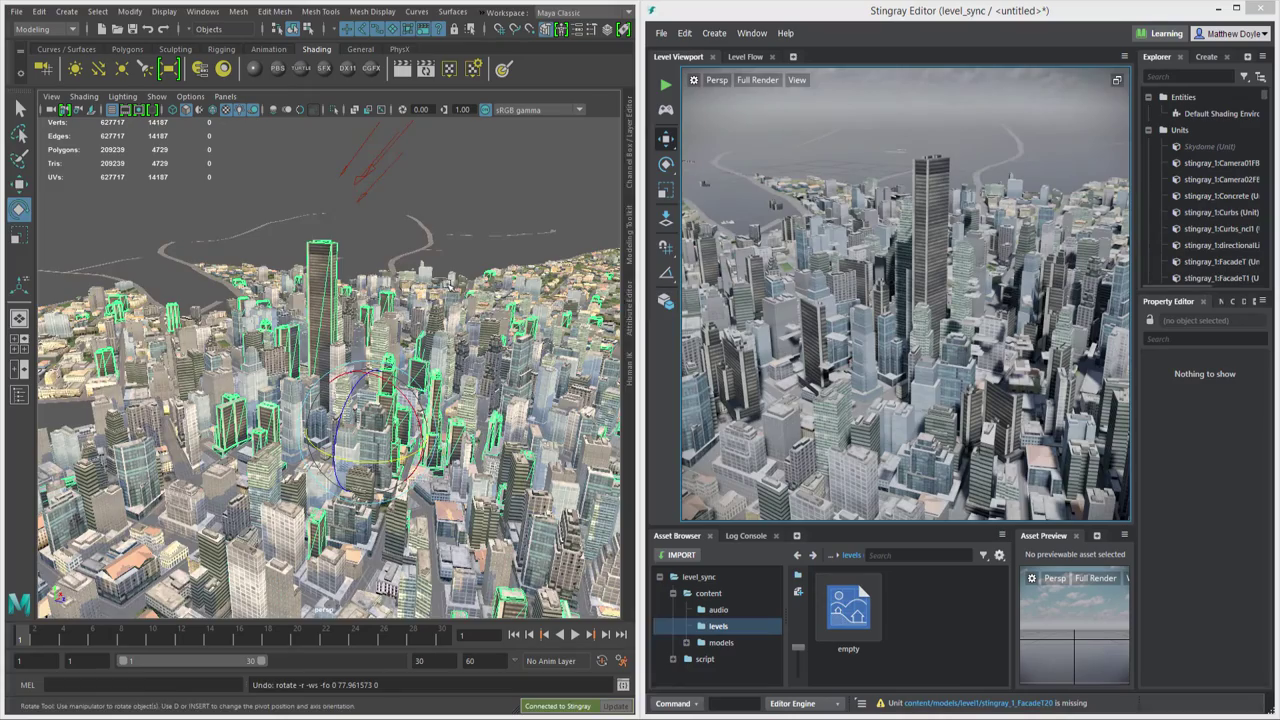
{"action": "left_click_drag", "start_coordinate": [448, 285], "coordinate": [444, 285], "text": "alt"}
{"action": "key", "text": "w"}
{"action": "left_click_drag", "start_coordinate": [428, 386], "coordinate": [410, 376], "text": "alt"}
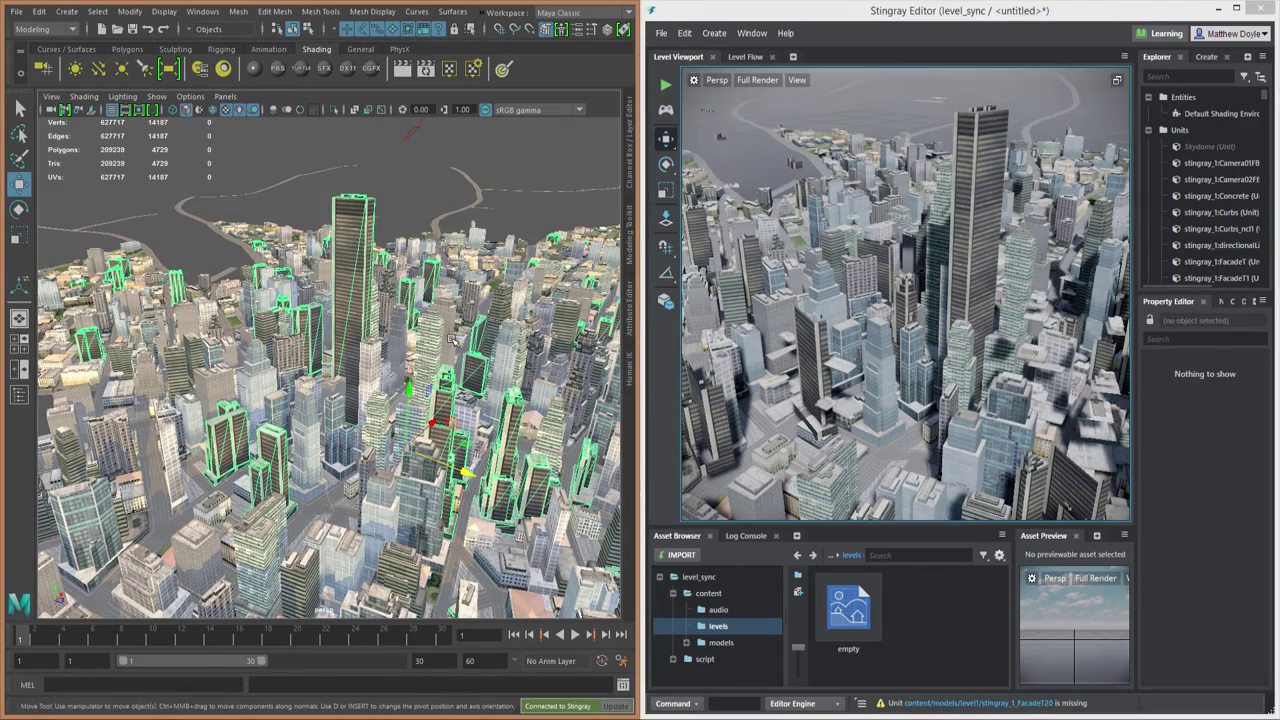
{"action": "left_click_drag", "start_coordinate": [452, 340], "coordinate": [376, 325], "text": "alt"}
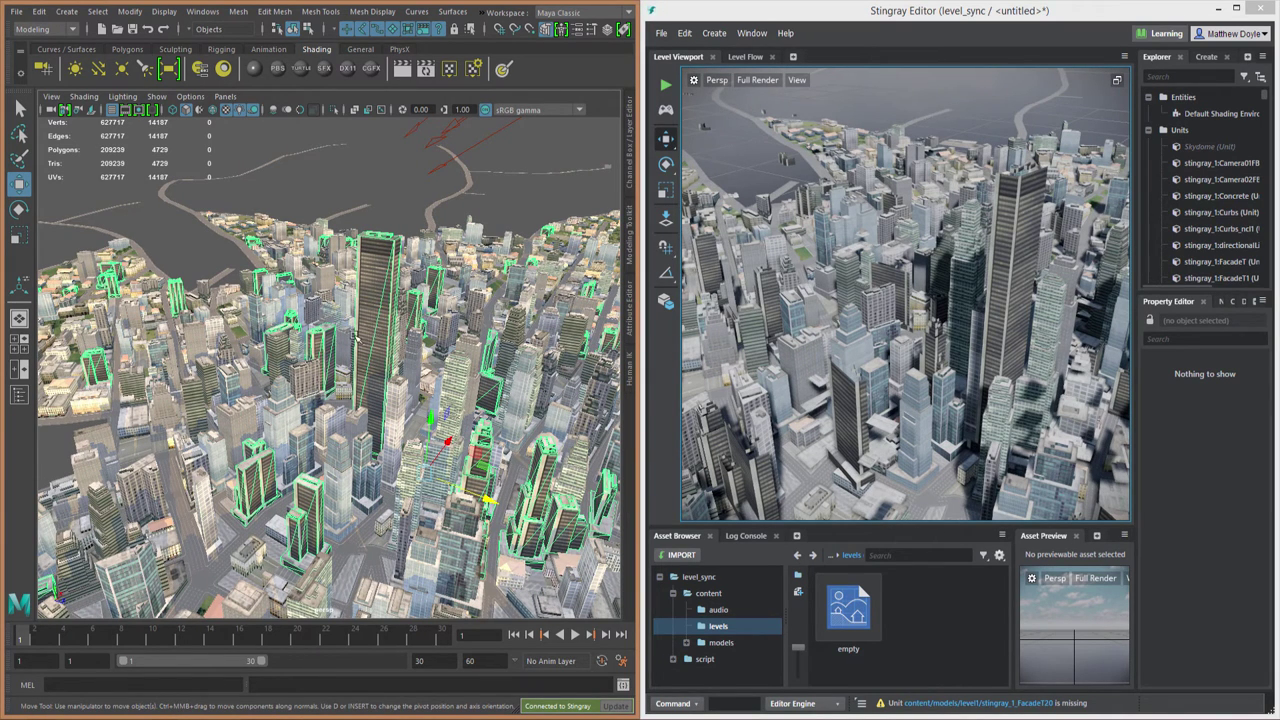
{"action": "left_click_drag", "start_coordinate": [357, 338], "coordinate": [340, 335], "text": "alt"}
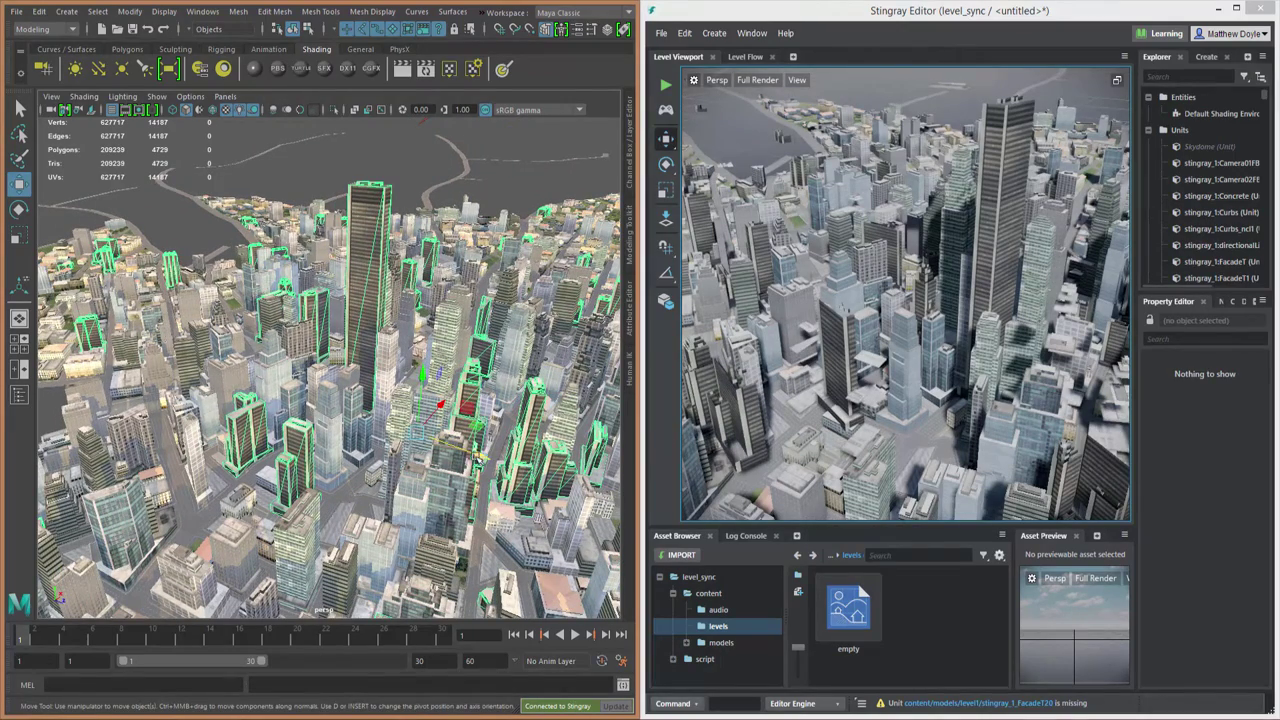
{"action": "left_click_drag", "start_coordinate": [478, 460], "coordinate": [460, 356], "text": "alt"}
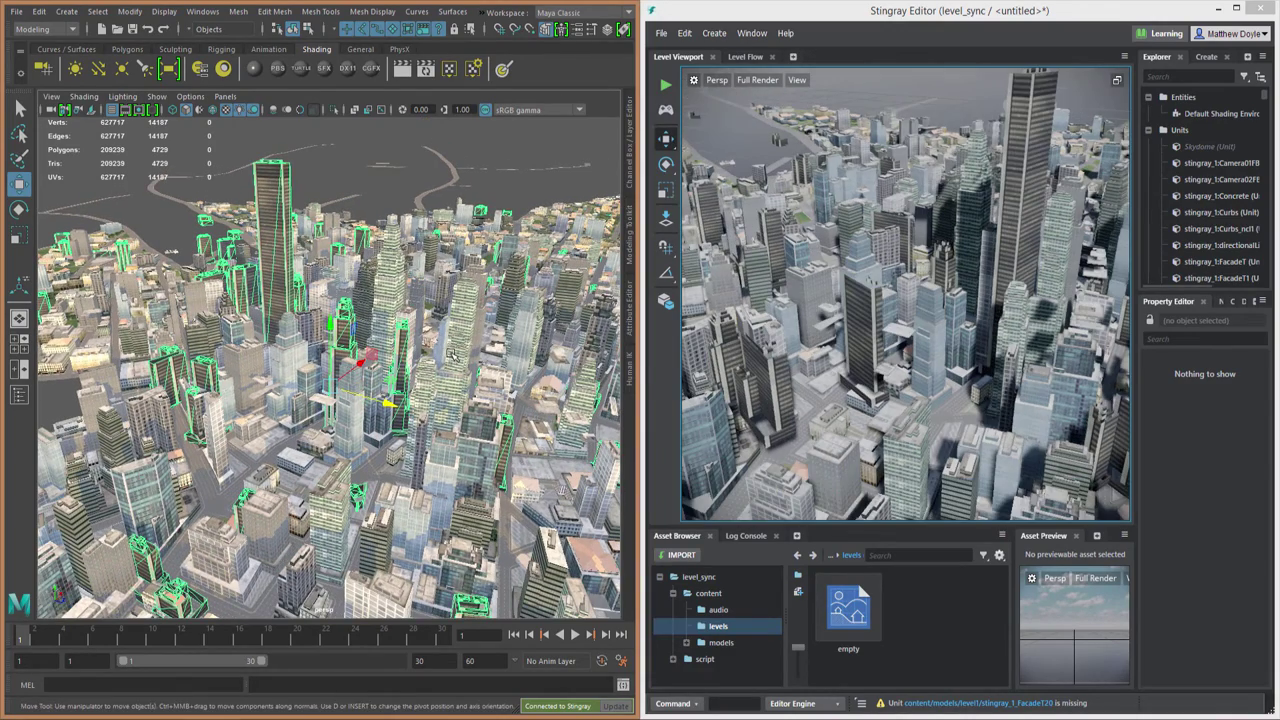
Step: Send the selected buildings to the Stingray level using Send Selected
{"action": "left_click", "coordinate": [485, 14]}
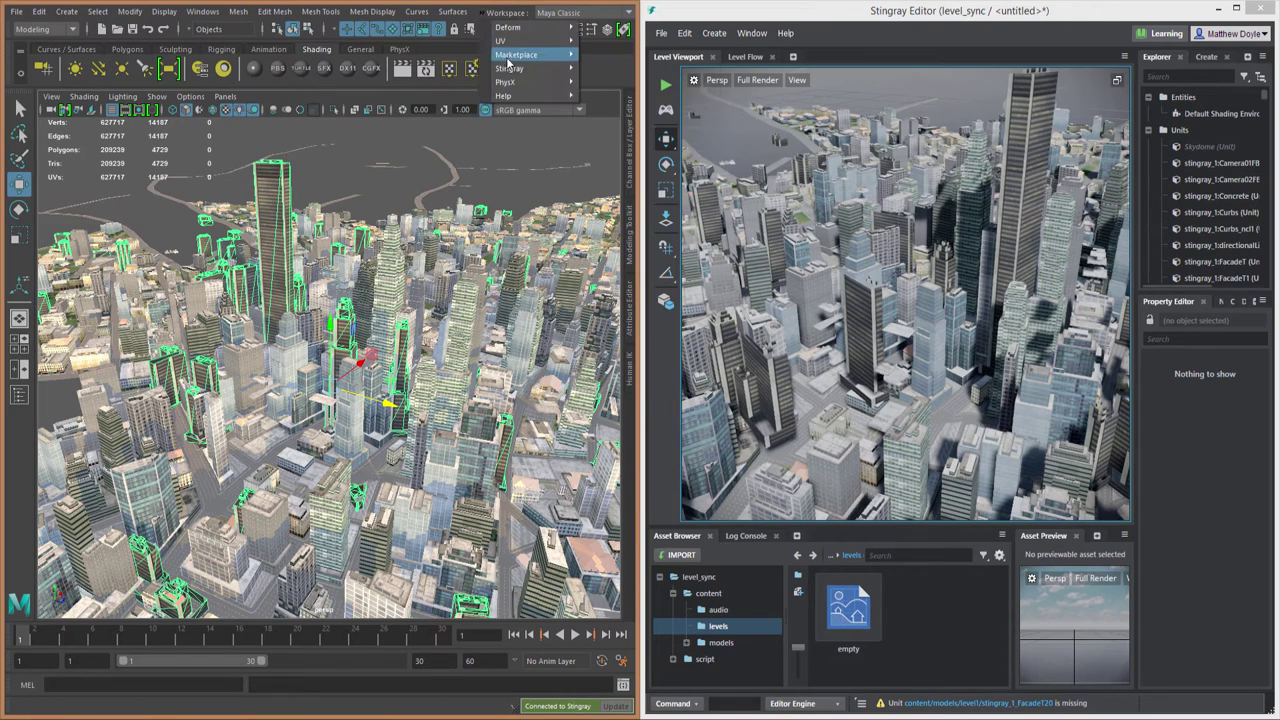
{"action": "mouse_move", "coordinate": [545, 95]}
{"action": "mouse_move", "coordinate": [560, 68]}
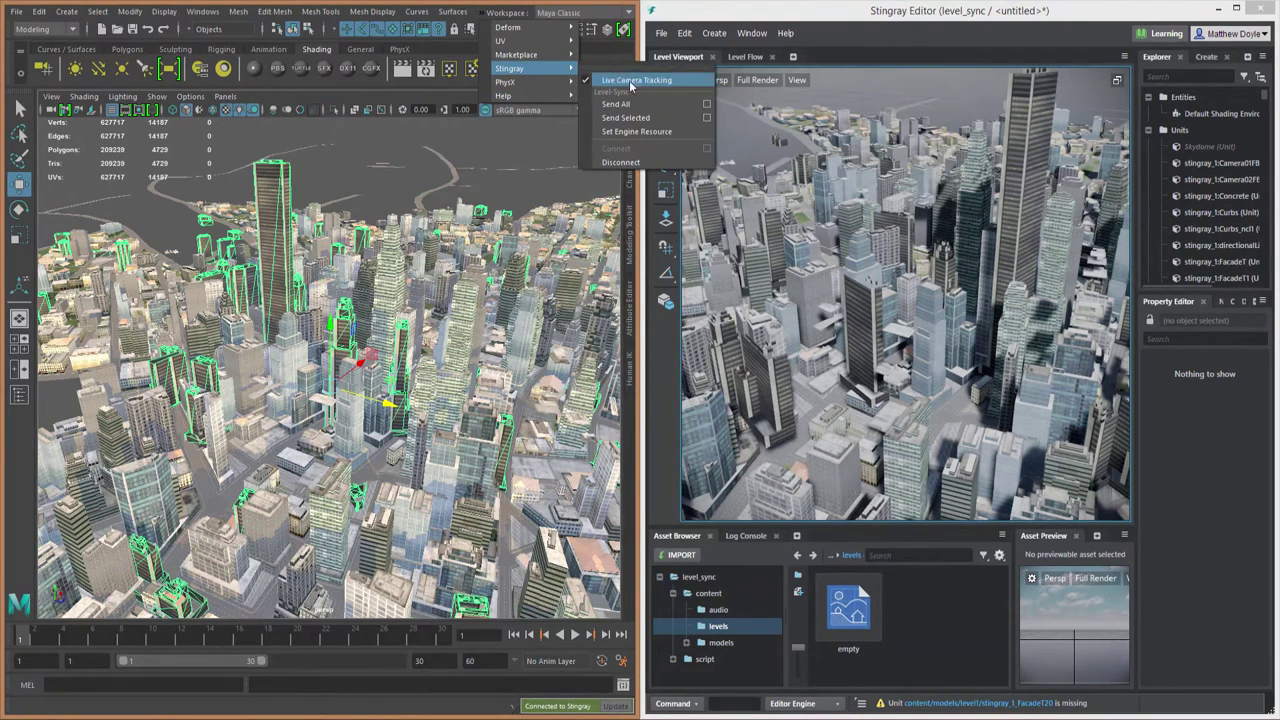
{"action": "left_click", "coordinate": [618, 122]}
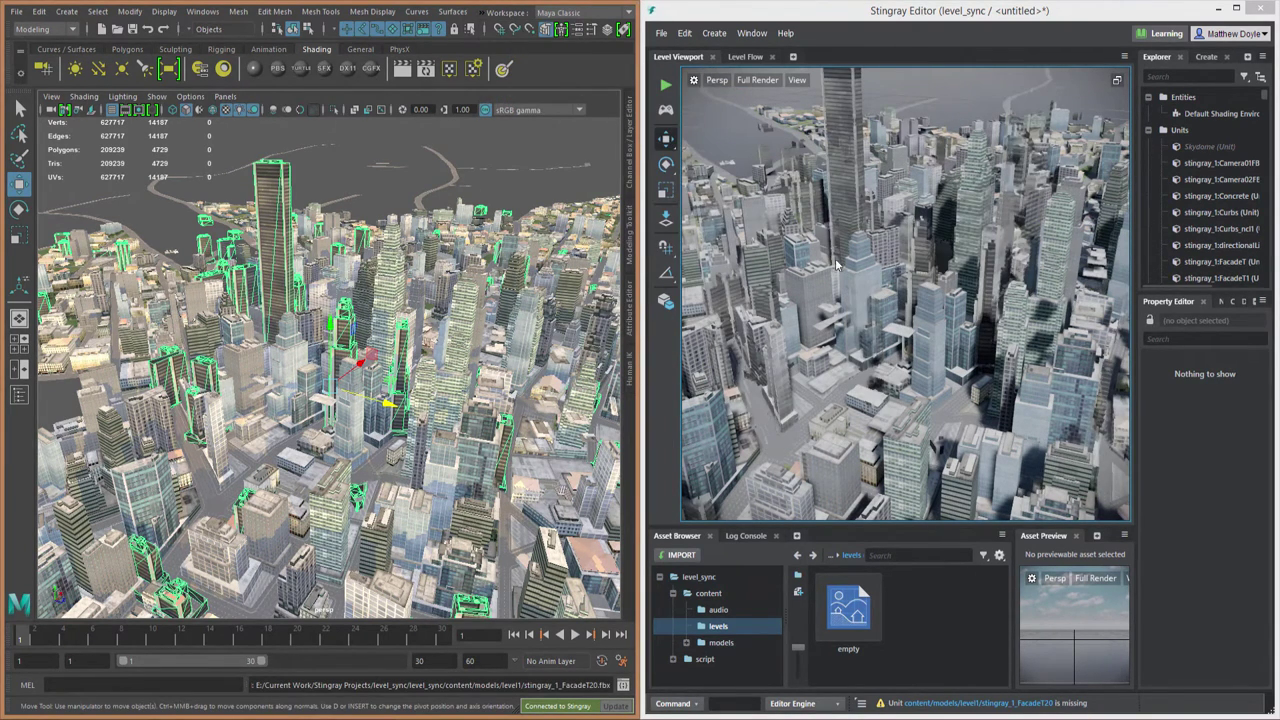
{"action": "scroll", "coordinate": [840, 297], "scroll_direction": "up", "scroll_amount": 3}
{"action": "scroll", "coordinate": [840, 300], "scroll_direction": "down", "scroll_amount": 5}
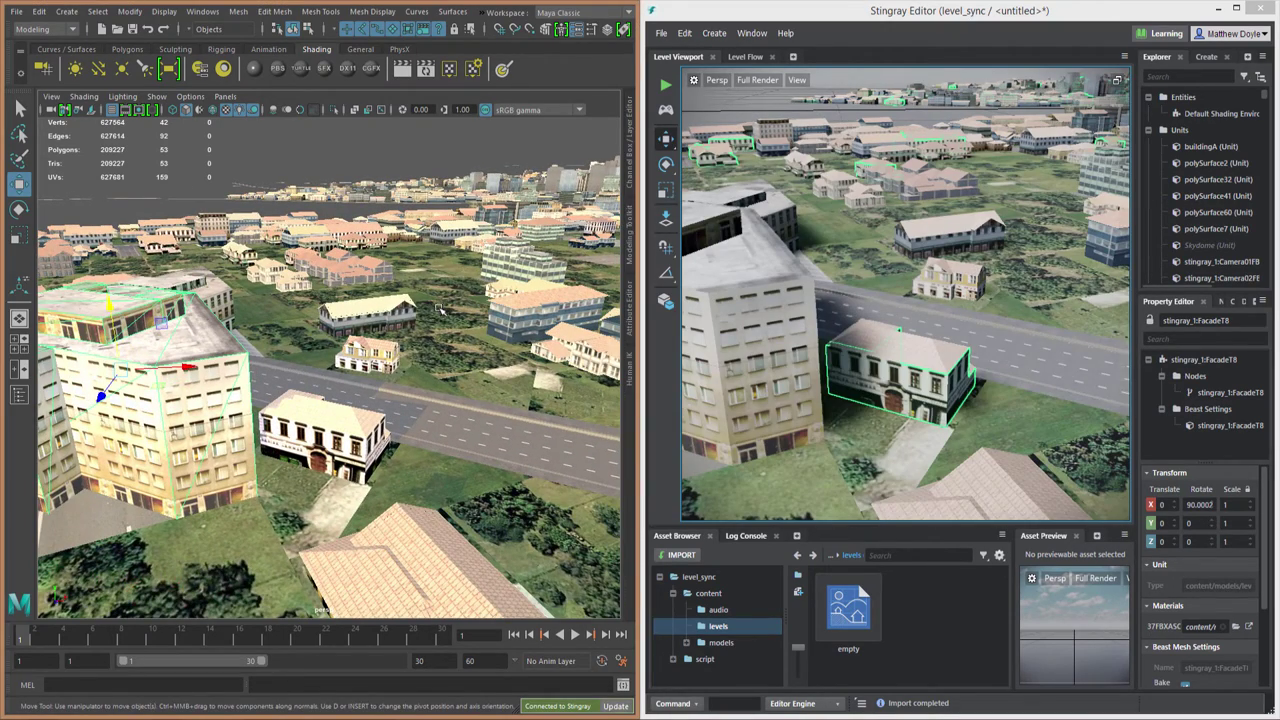
Step: Frame the building and select the roof faces of its top block
{"action": "left_click_drag", "start_coordinate": [388, 315], "coordinate": [345, 380], "text": "alt"}
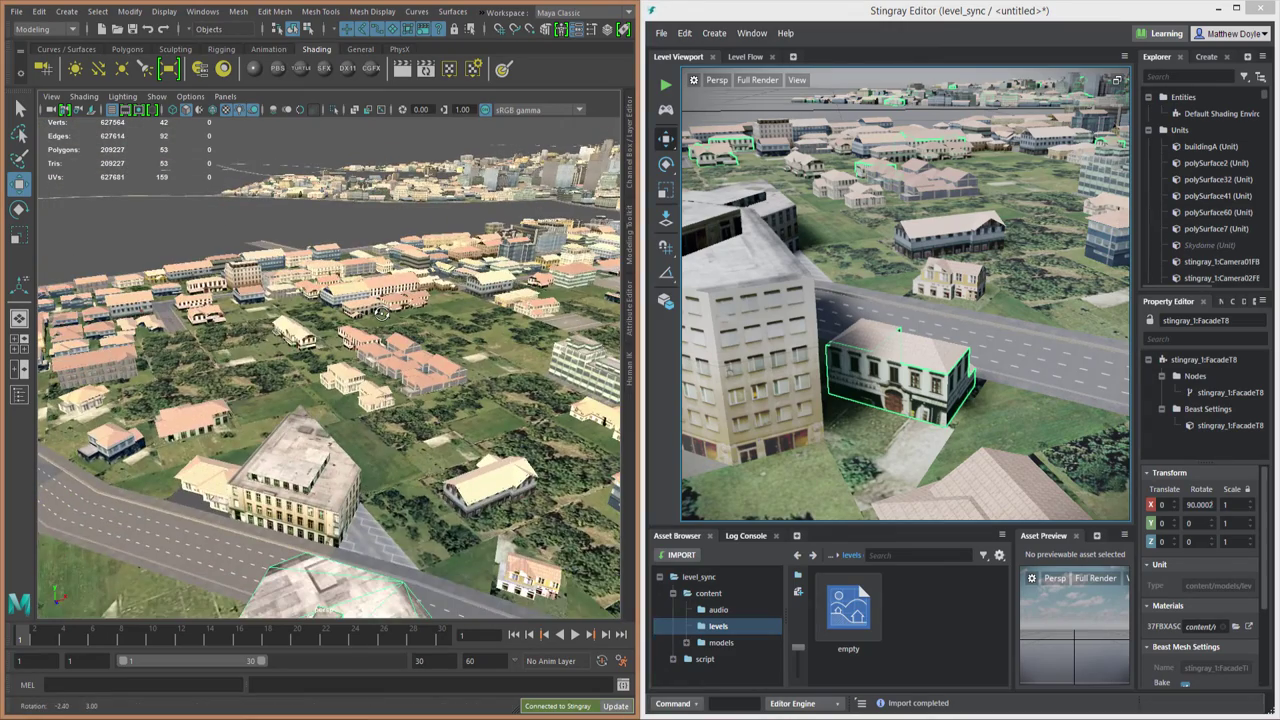
{"action": "key", "text": "f"}
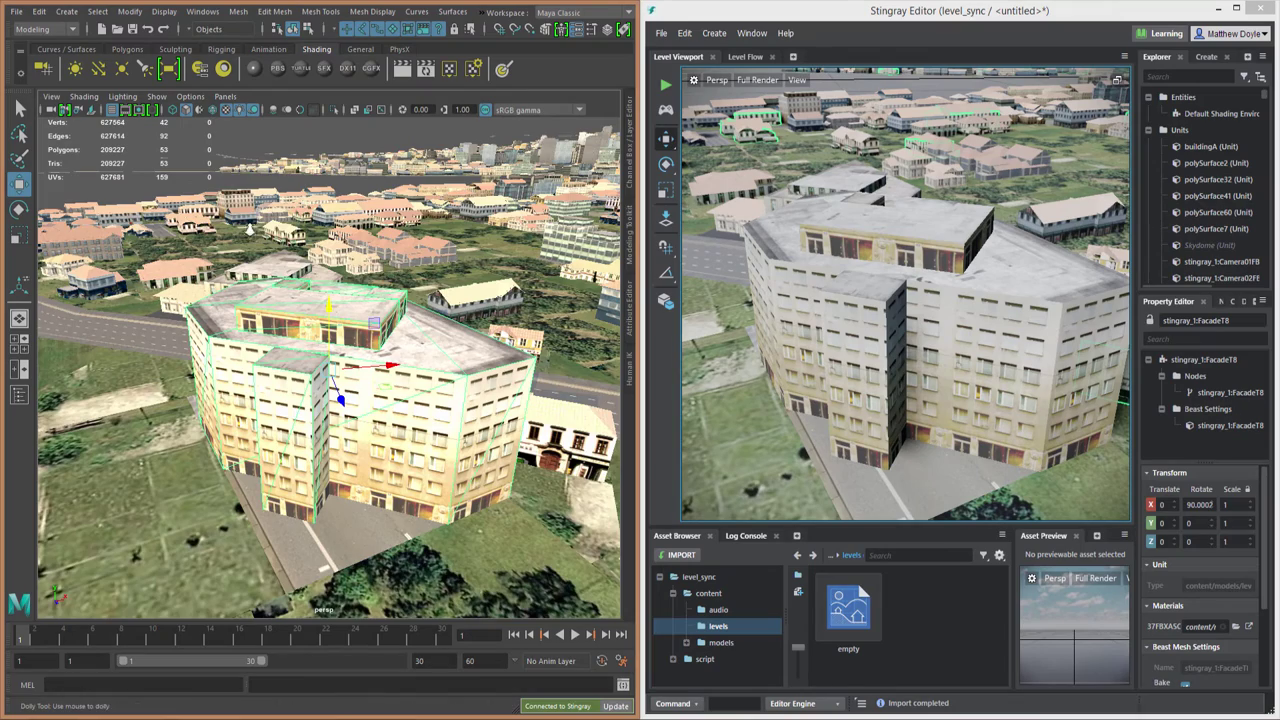
{"action": "scroll", "coordinate": [372, 280], "scroll_direction": "up", "scroll_amount": 5}
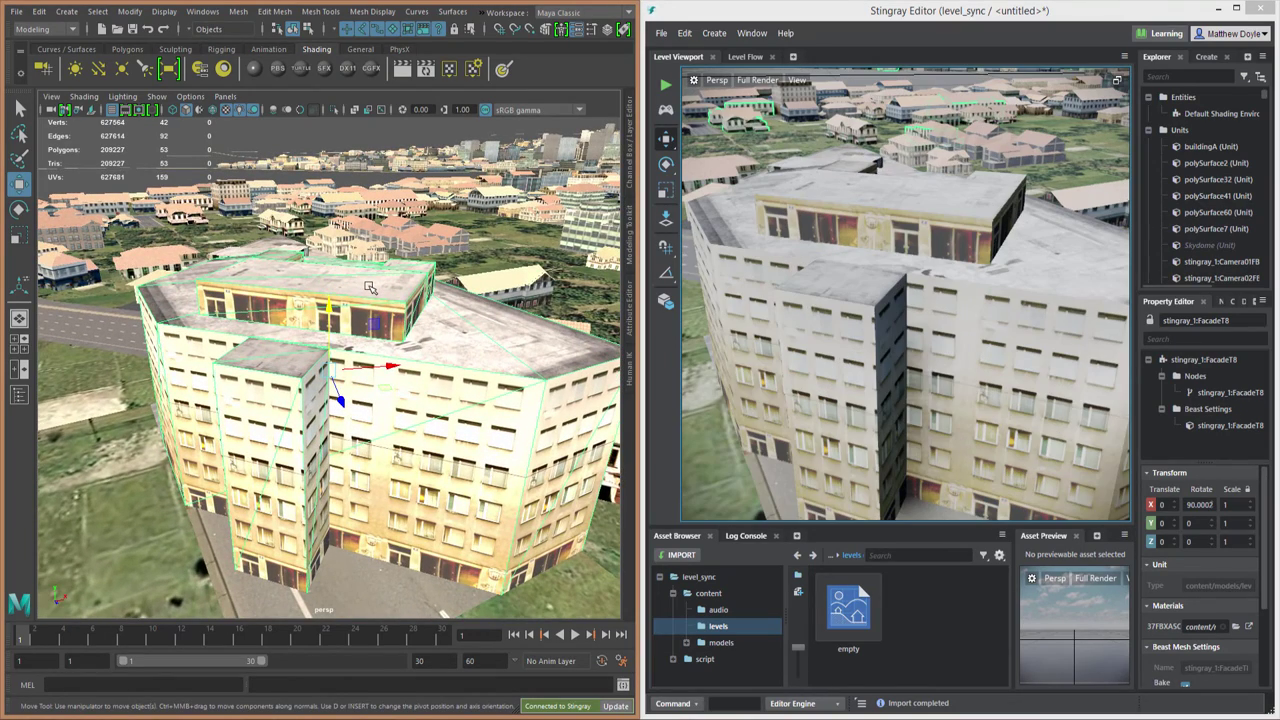
{"action": "right_click", "coordinate": [370, 288]}
{"action": "left_click", "coordinate": [368, 328]}
{"action": "left_click", "coordinate": [373, 291]}
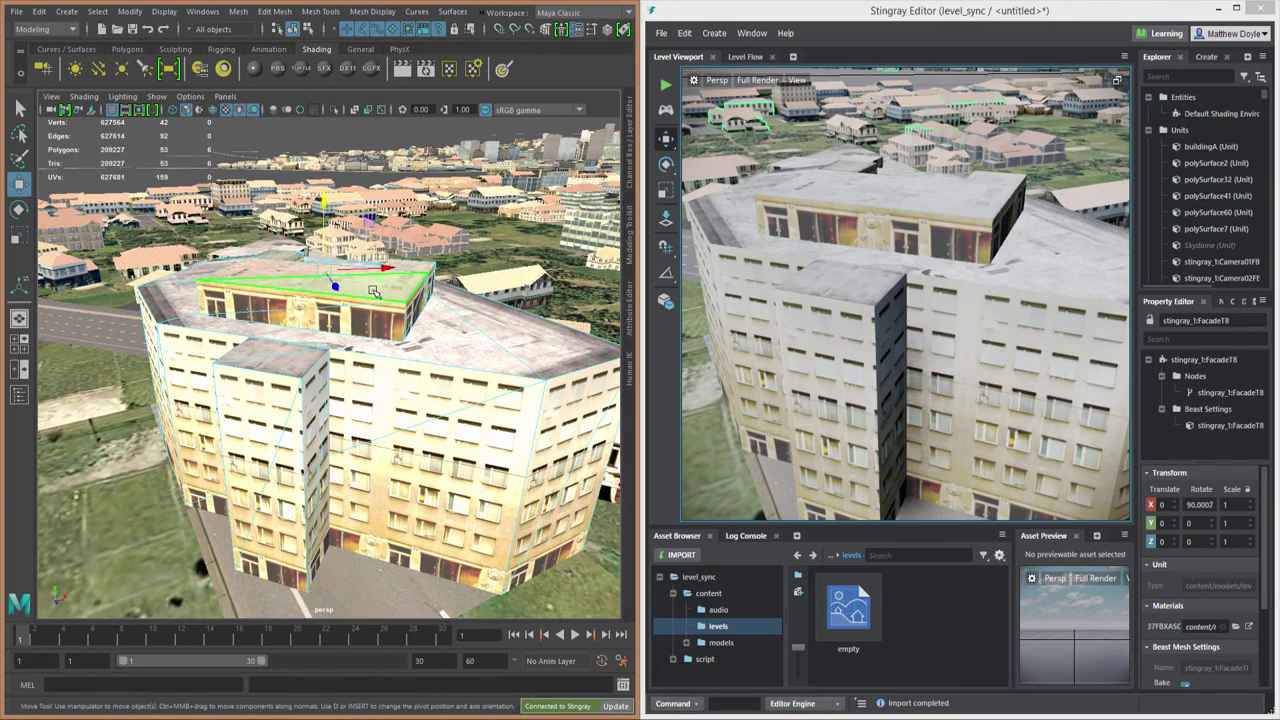
{"action": "scroll", "coordinate": [372, 291], "scroll_direction": "up", "scroll_amount": 5}
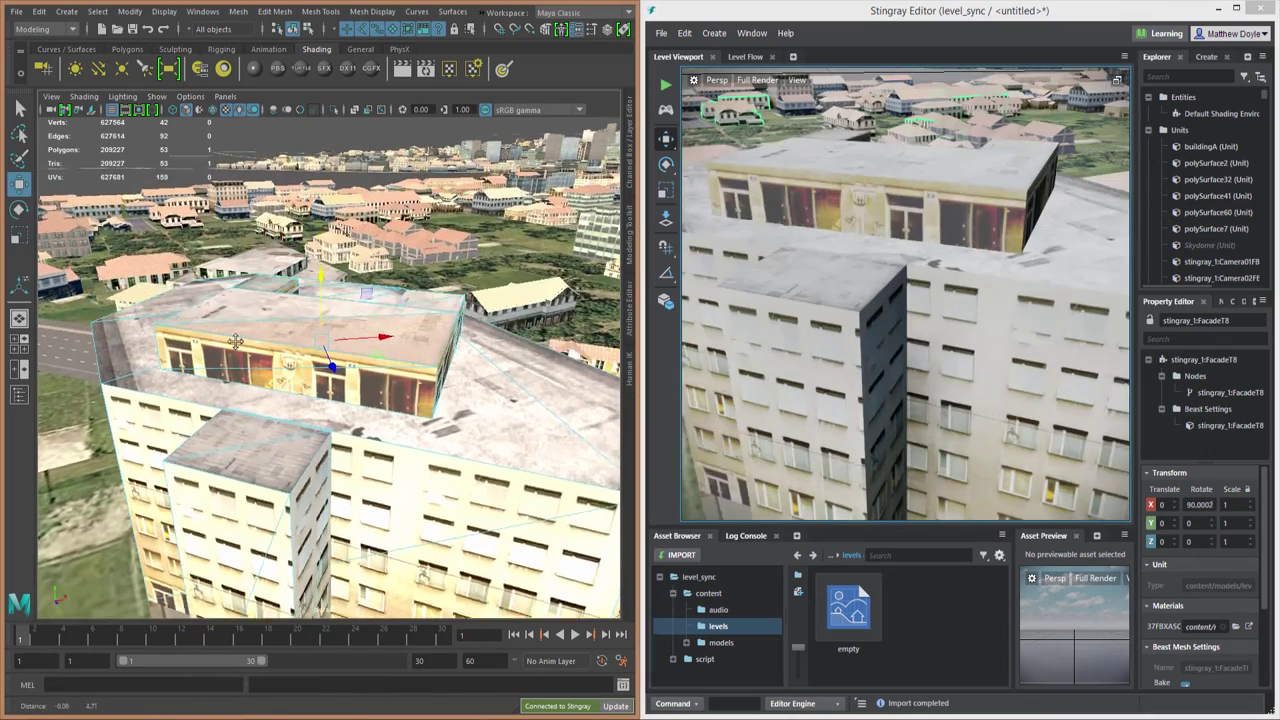
{"action": "left_click_drag", "start_coordinate": [236, 342], "coordinate": [286, 330], "text": "alt"}
{"action": "left_click", "coordinate": [287, 330]}
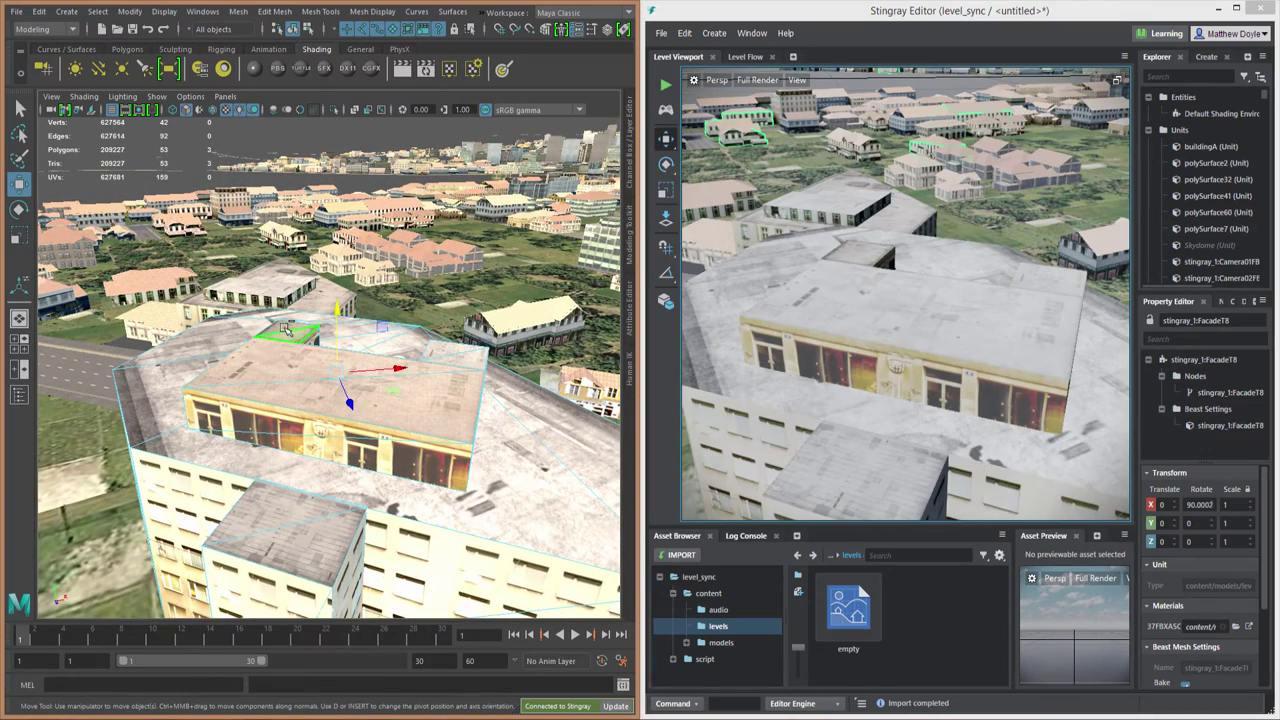
{"action": "left_click", "coordinate": [440, 350]}
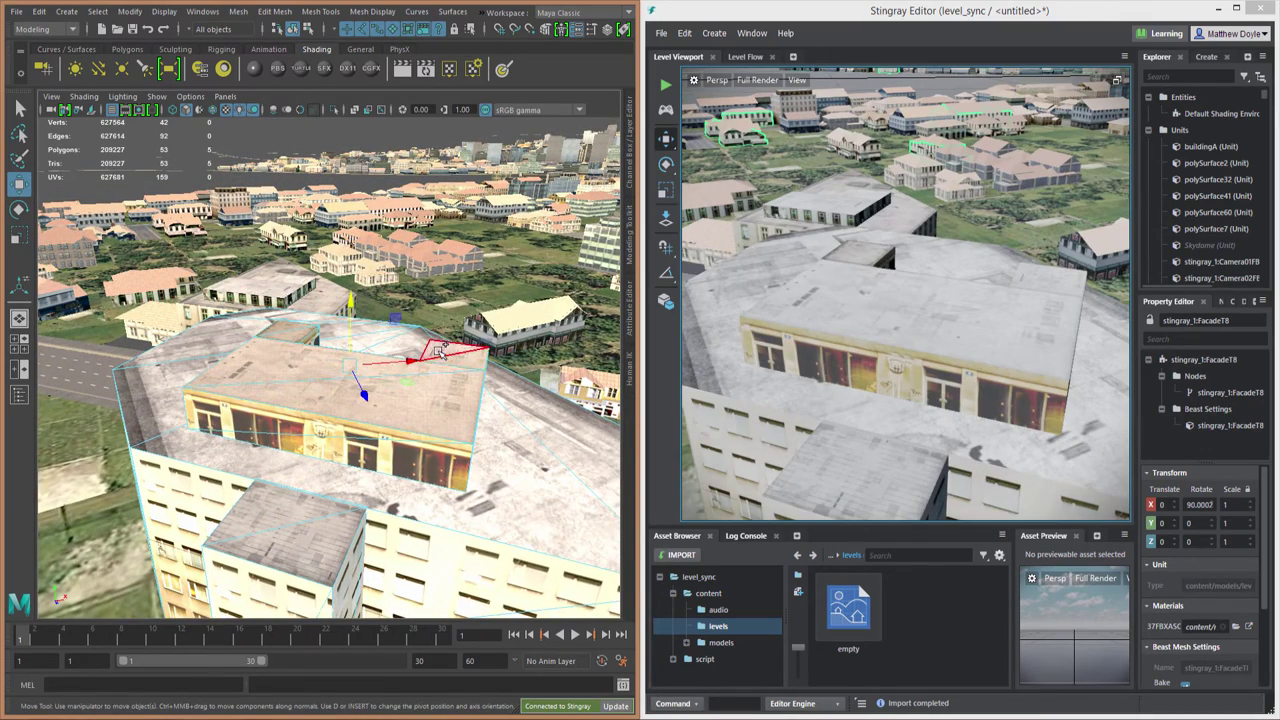
Step: Raise the roof faces to make the top block taller and update Stingray
{"action": "left_click_drag", "start_coordinate": [353, 305], "coordinate": [358, 253]}
{"action": "left_click_drag", "start_coordinate": [474, 401], "coordinate": [498, 445], "text": "alt"}
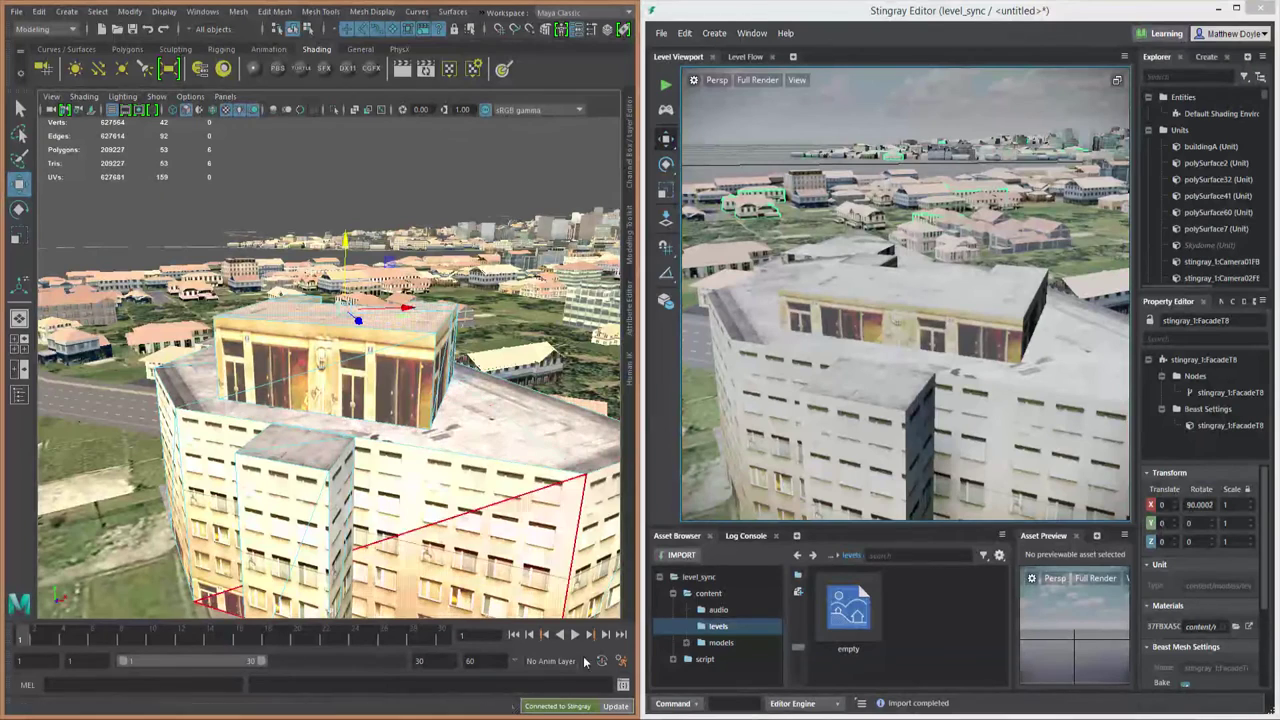
{"action": "left_click", "coordinate": [616, 708]}
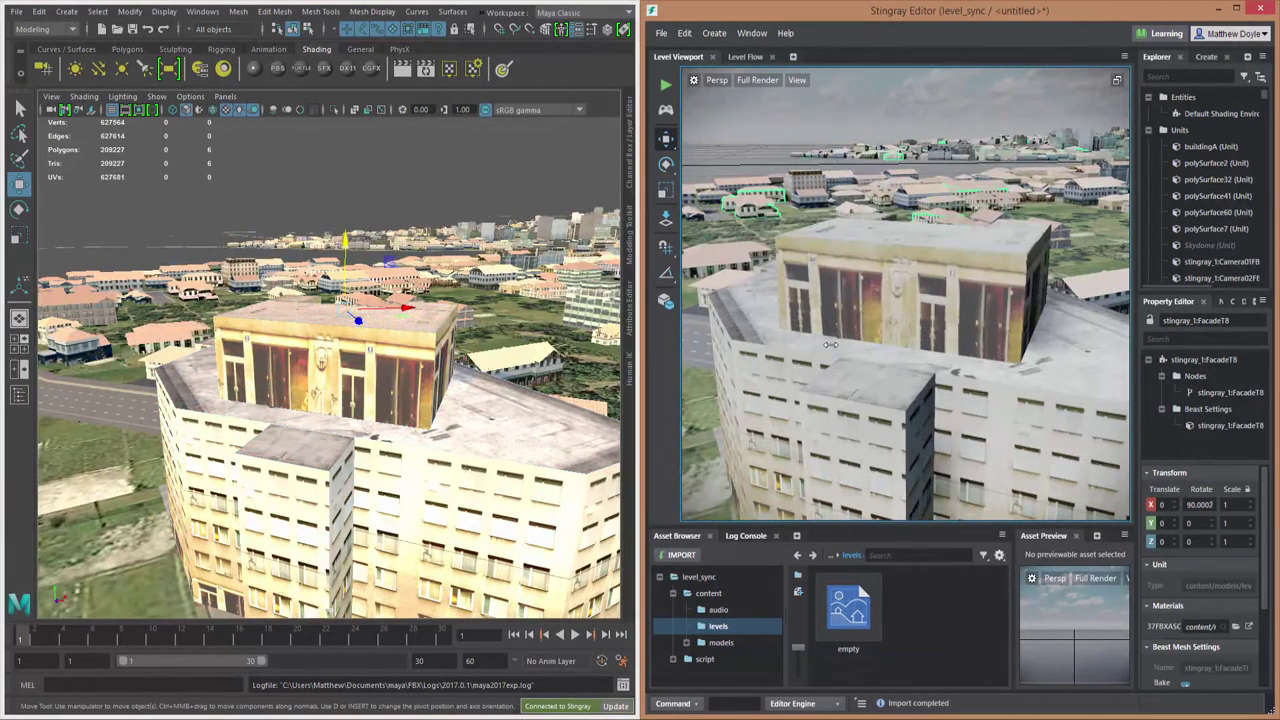
{"action": "left_click_drag", "start_coordinate": [832, 350], "coordinate": [815, 316], "text": "alt"}
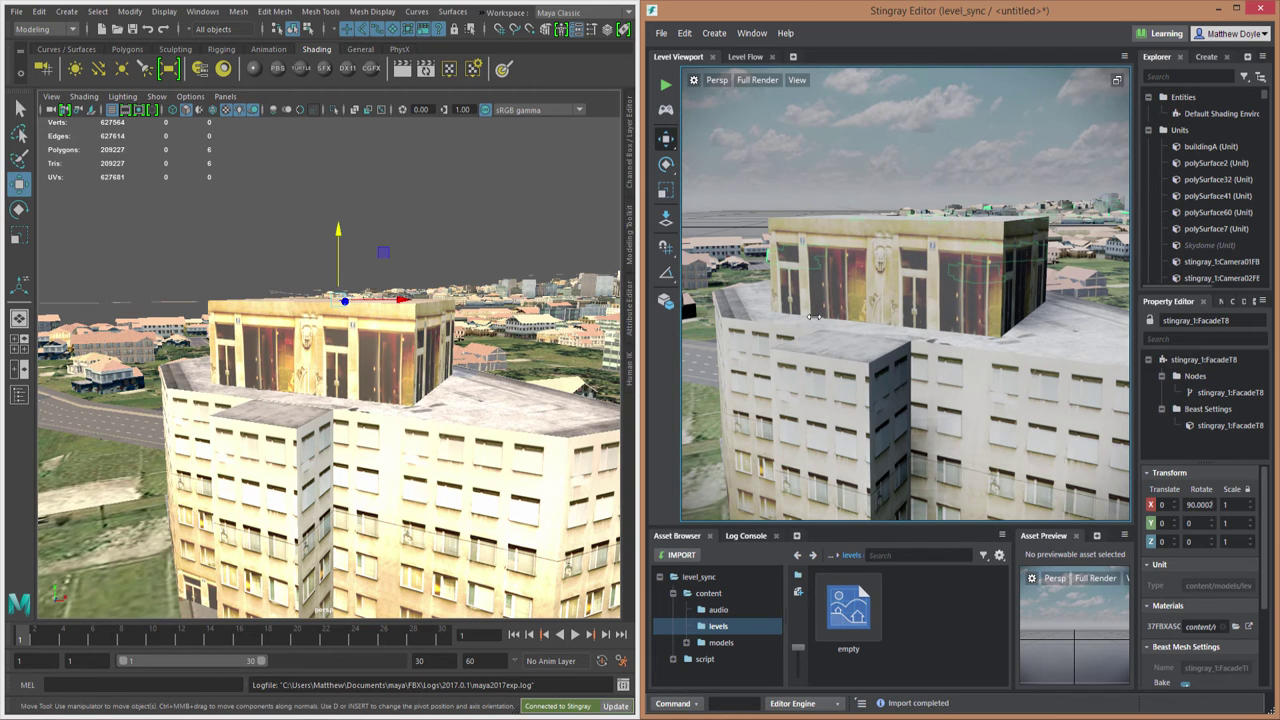
Step: Locate buildingA's asset in the level1 models folder and send it back to Maya
{"action": "left_click", "coordinate": [815, 317]}
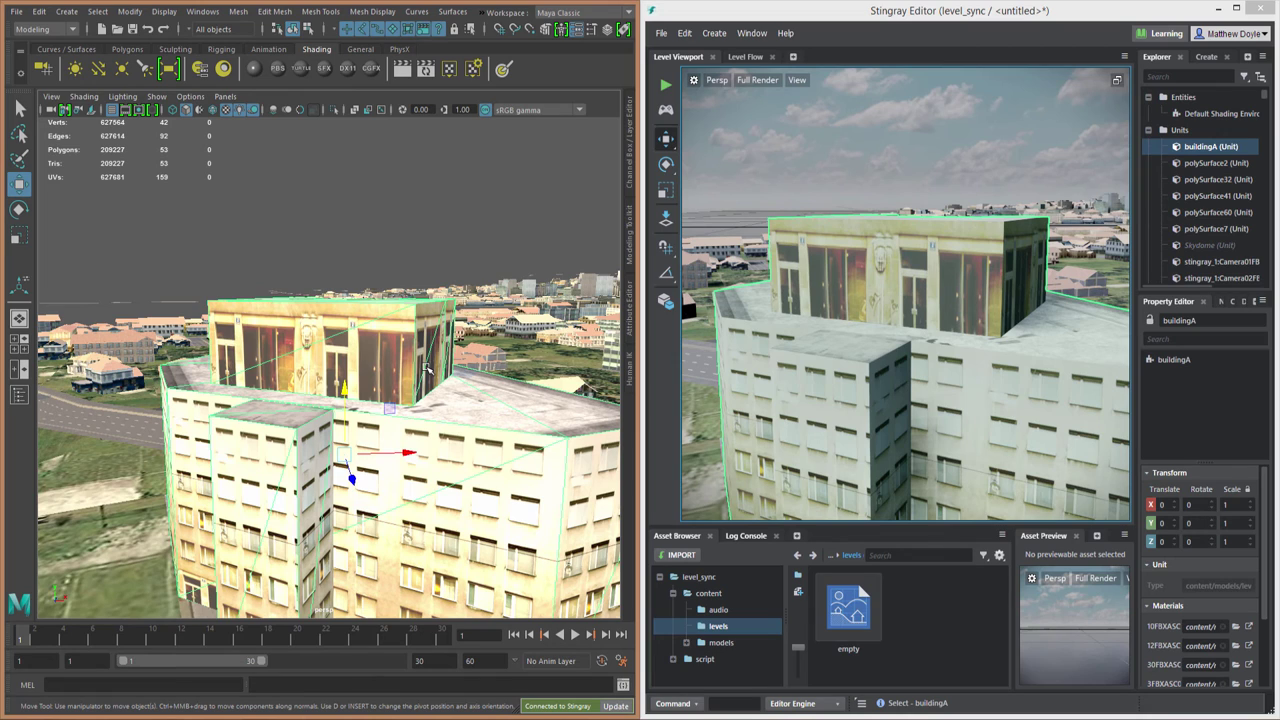
{"action": "right_click", "coordinate": [935, 277]}
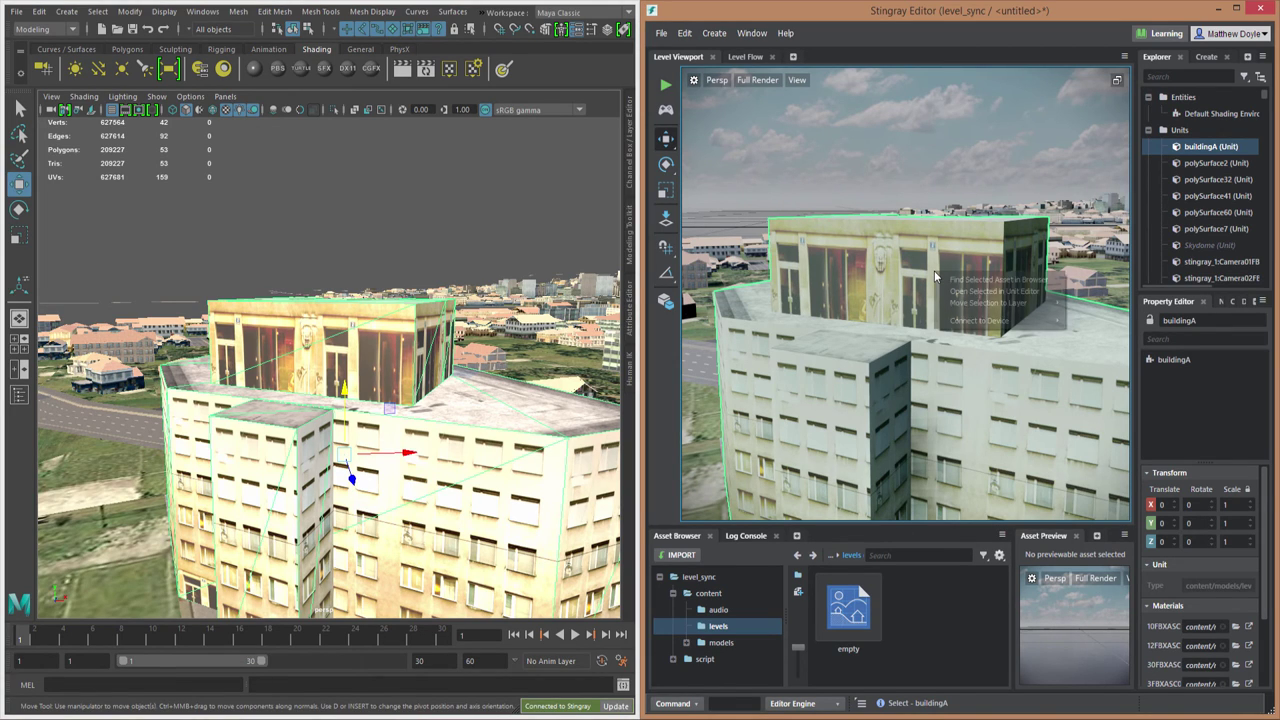
{"action": "left_click", "coordinate": [972, 281]}
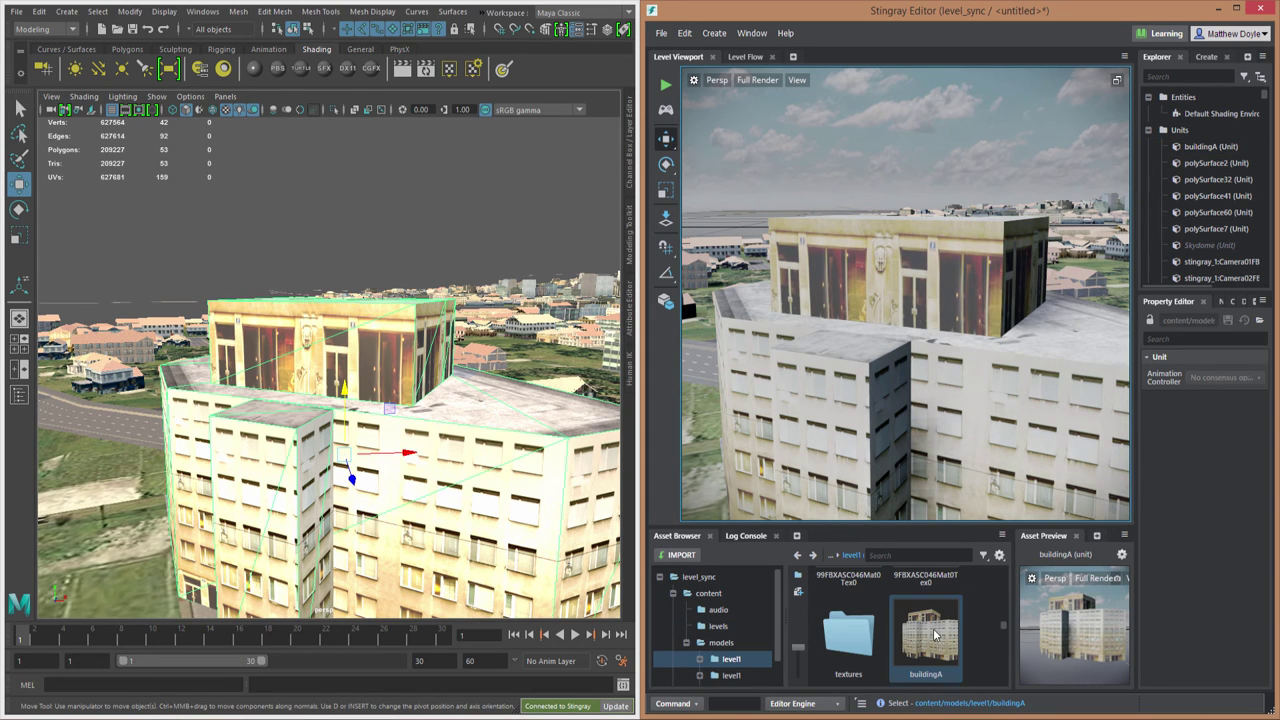
{"action": "right_click", "coordinate": [935, 635]}
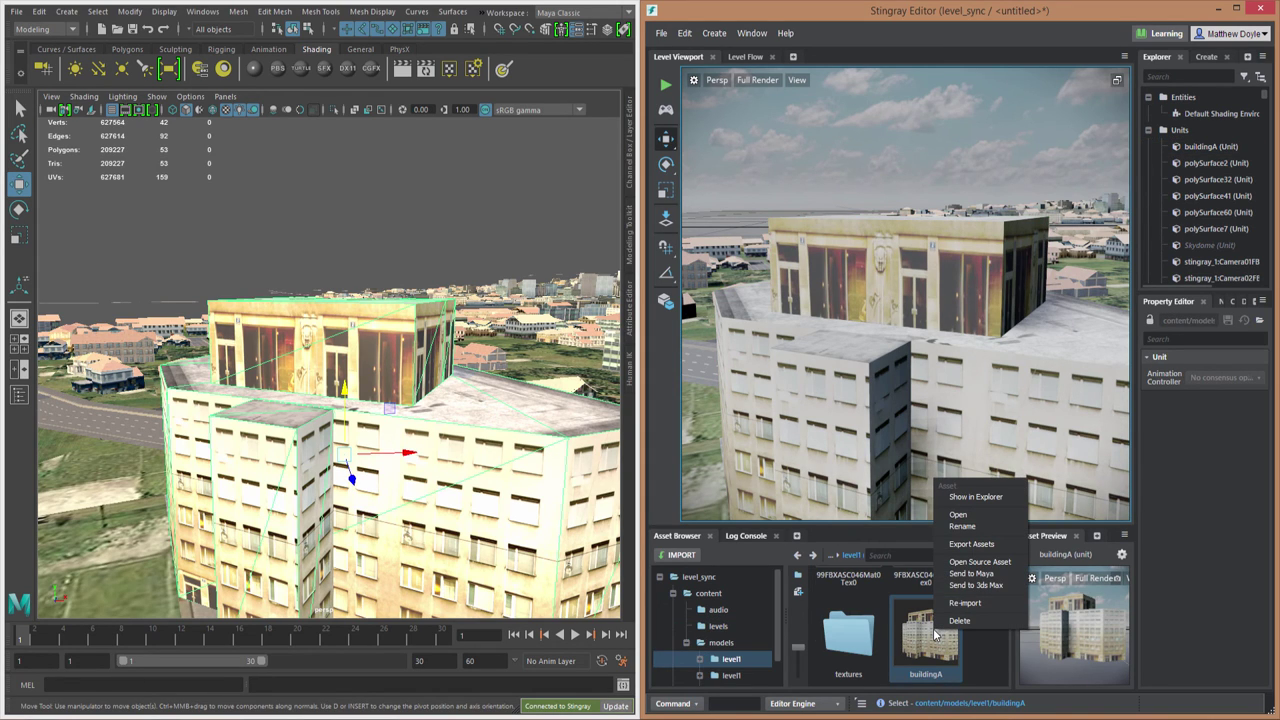
{"action": "left_click", "coordinate": [978, 578]}
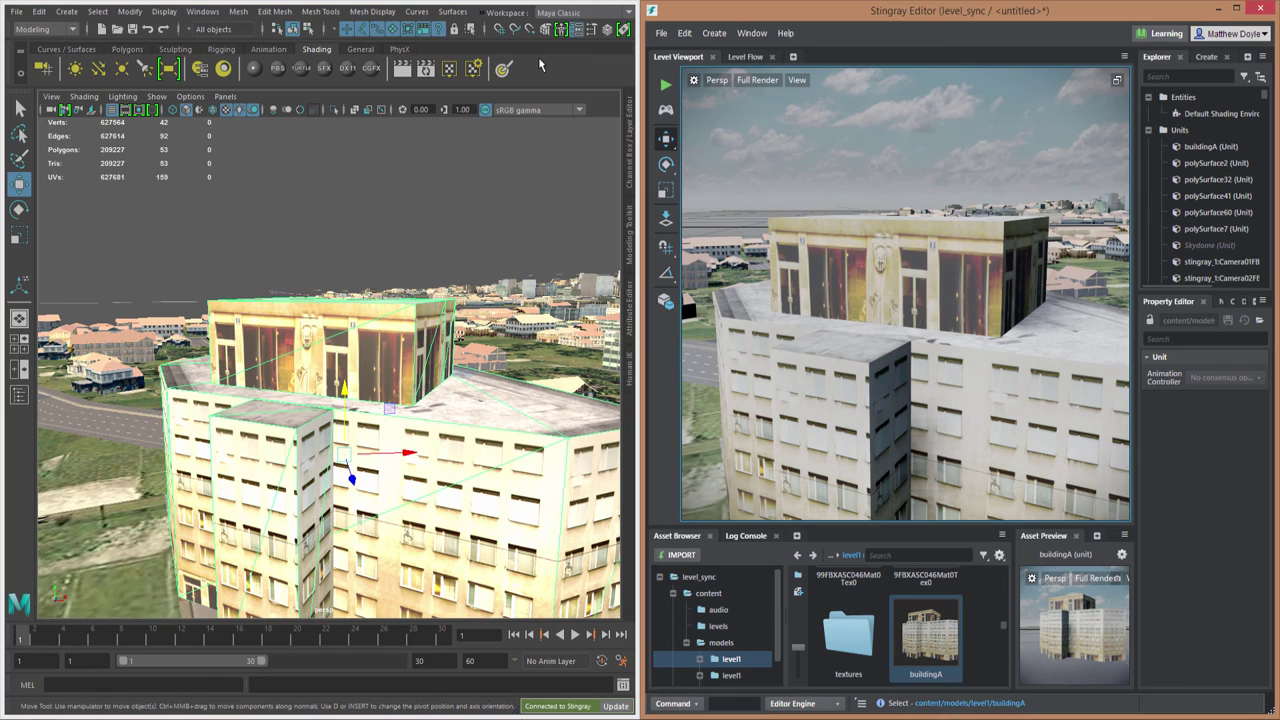